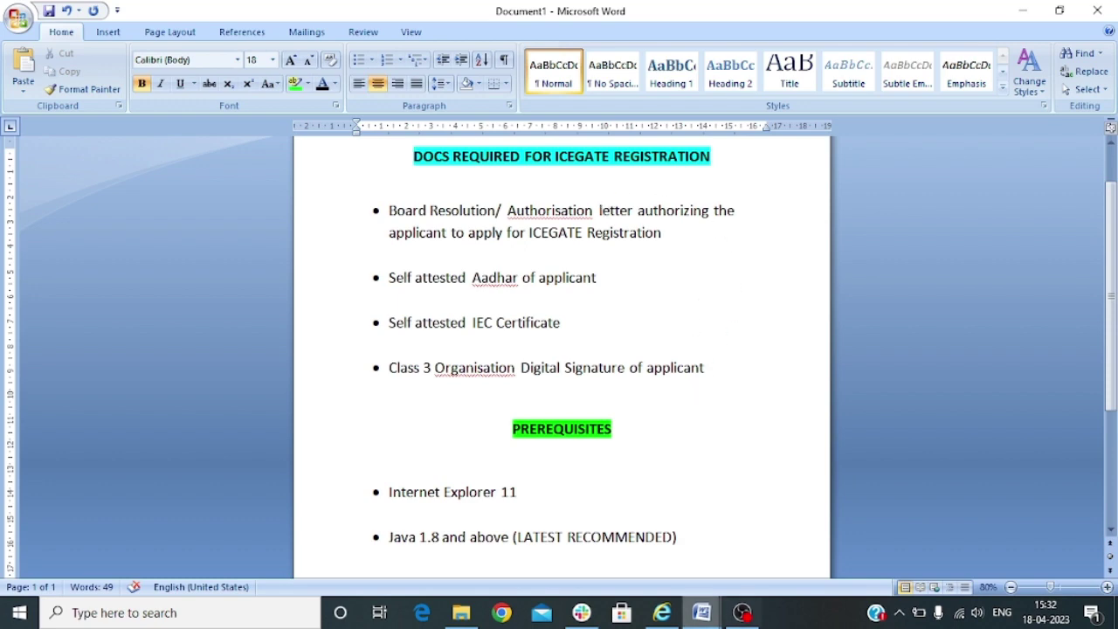
Bring the 'Board Resolution - Format' document to the front in Word
mouse_move(701, 616)
left_click(791, 537)
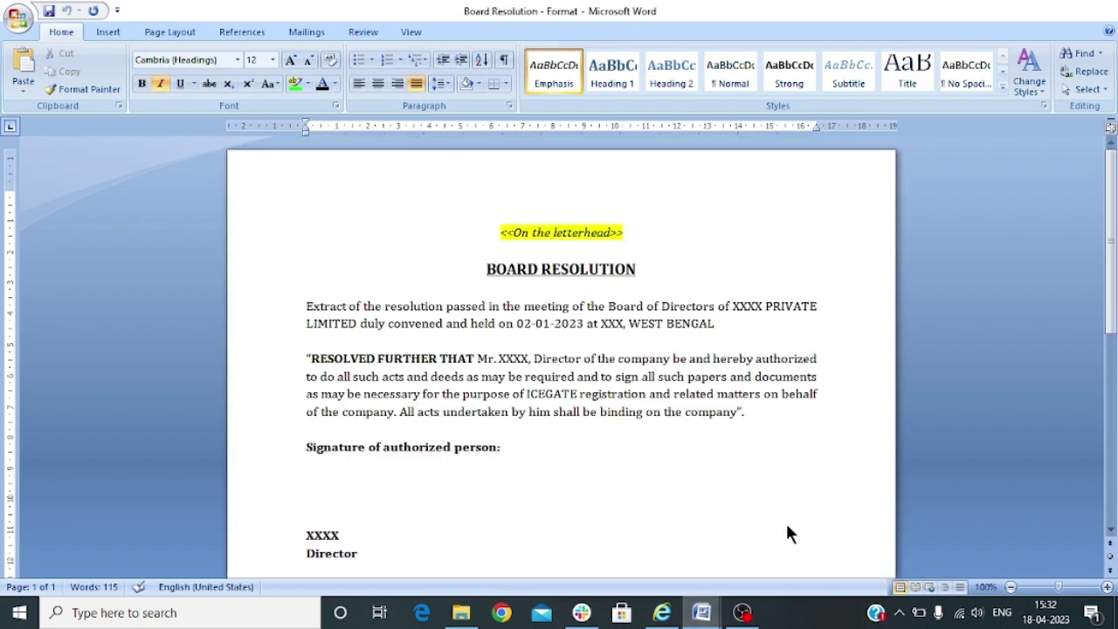
Scroll the board resolution slightly, then switch back to the Document1 required-documents checklist
scroll(801, 276, "down", 1)
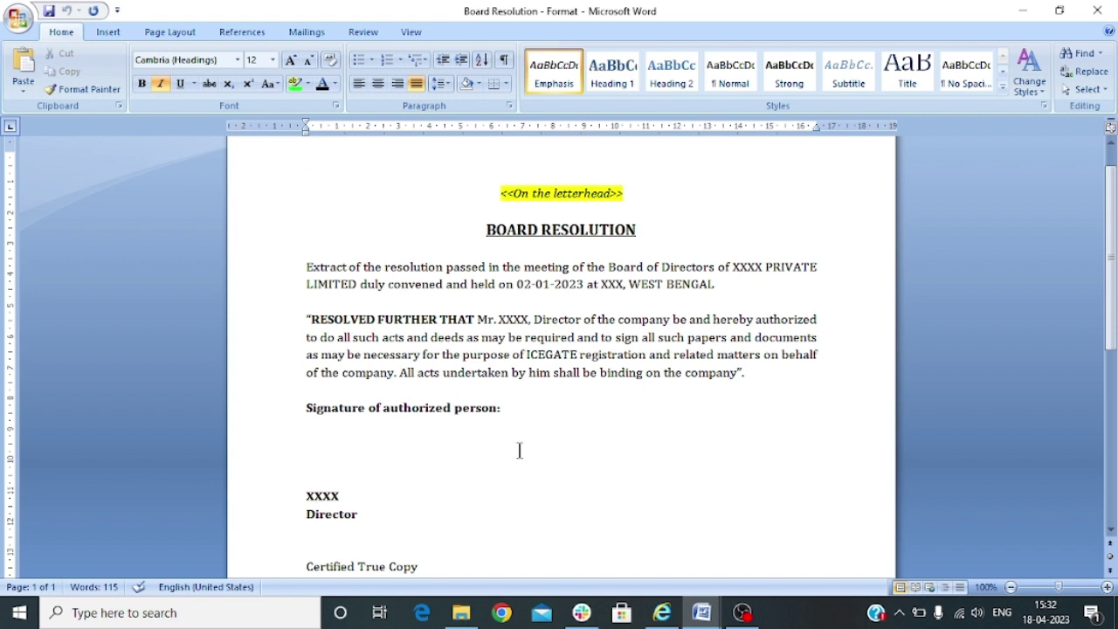
mouse_move(701, 612)
left_click(620, 537)
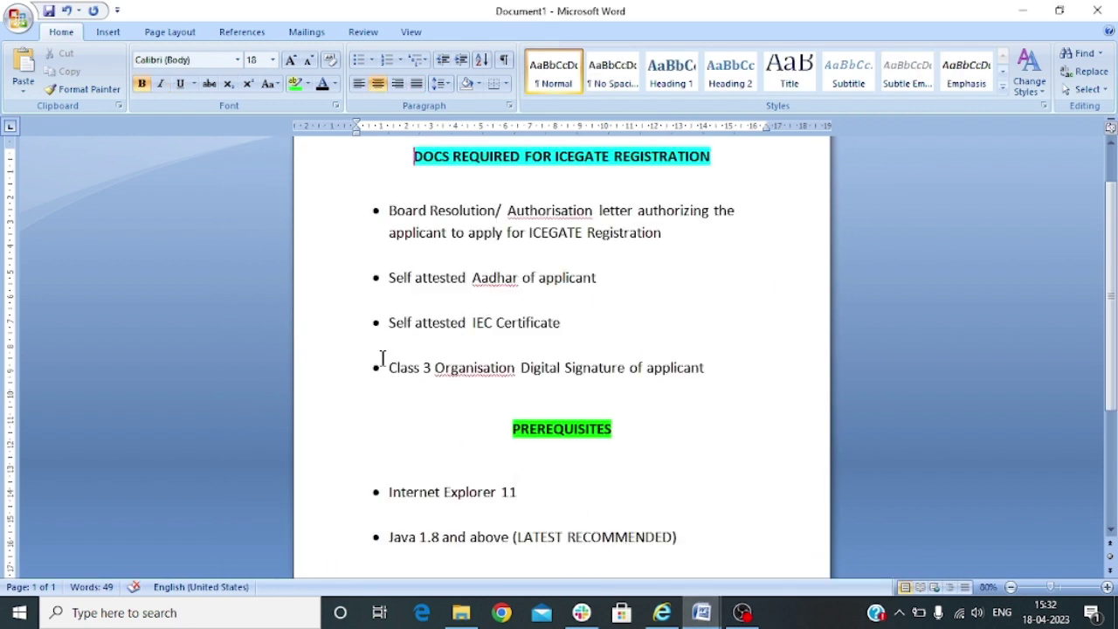
left_click_drag(390, 277, 605, 278)
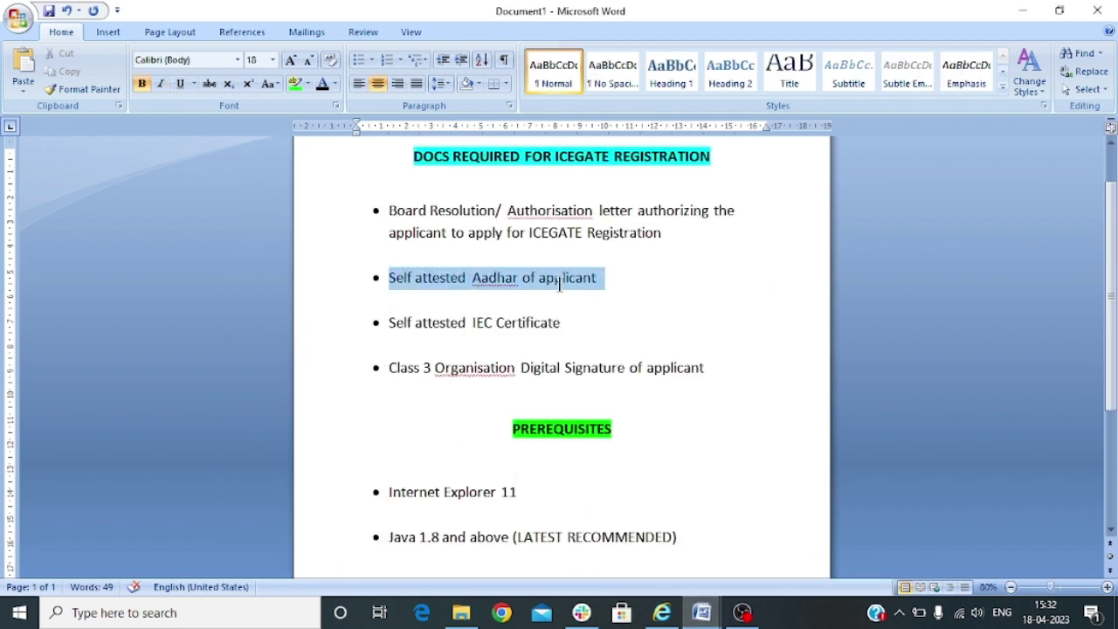
left_click(676, 287)
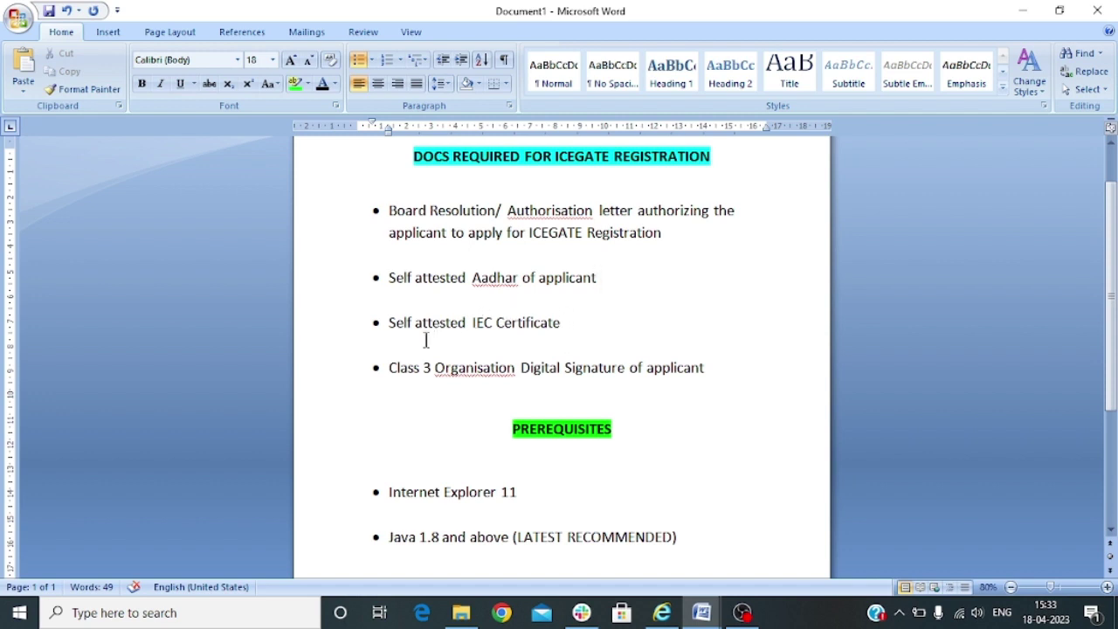
left_click_drag(391, 368, 704, 367)
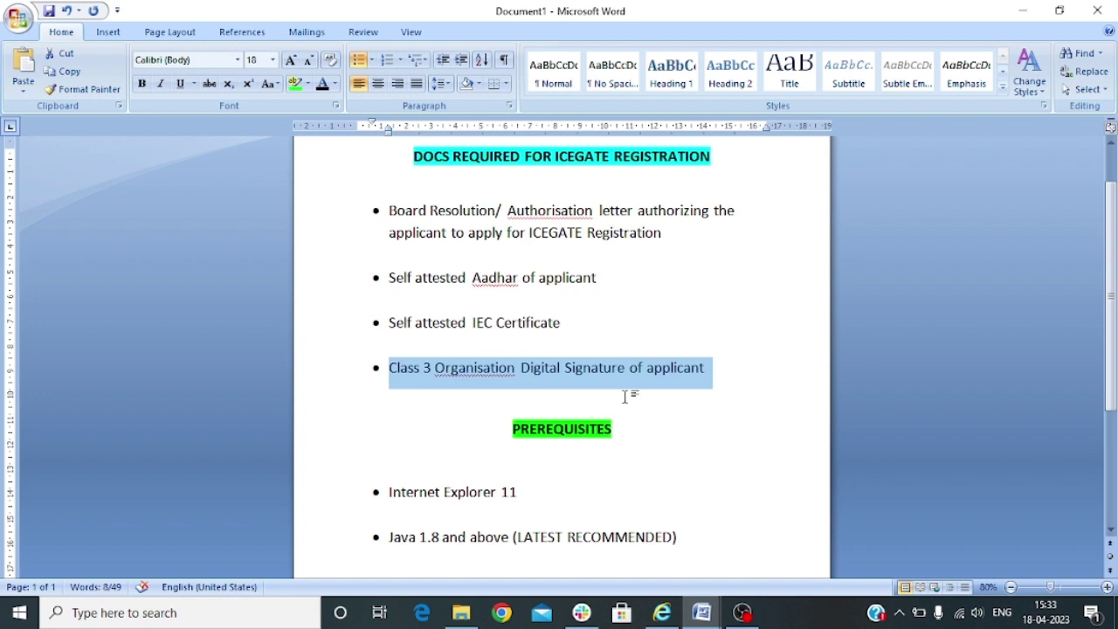
left_click(459, 400)
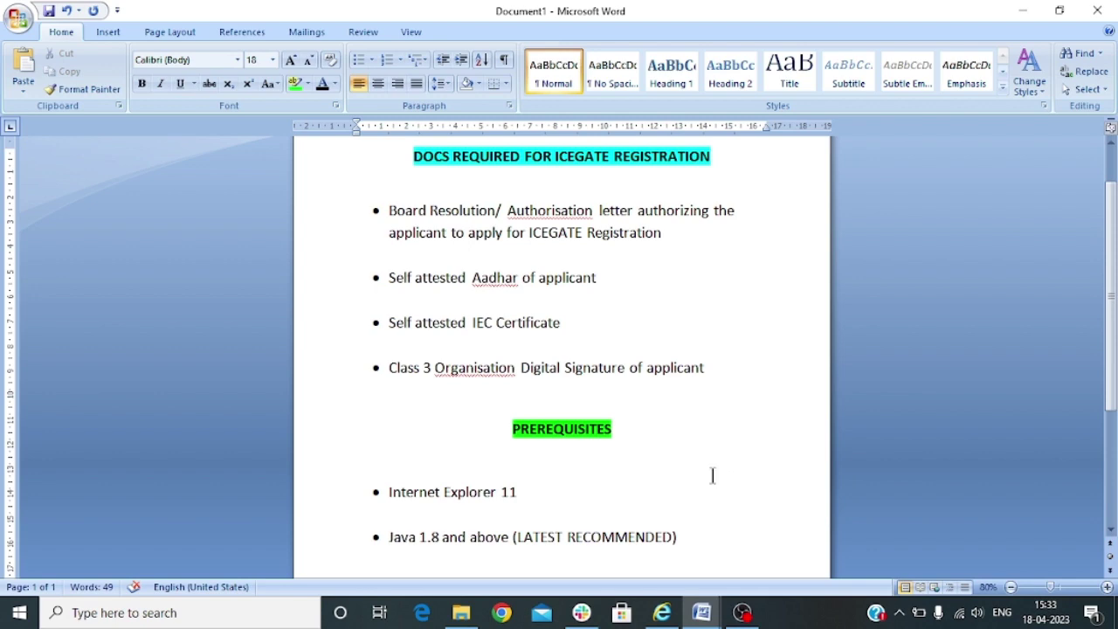
Bring the ICEGATE site forward and open the old website's login page
left_click(664, 618)
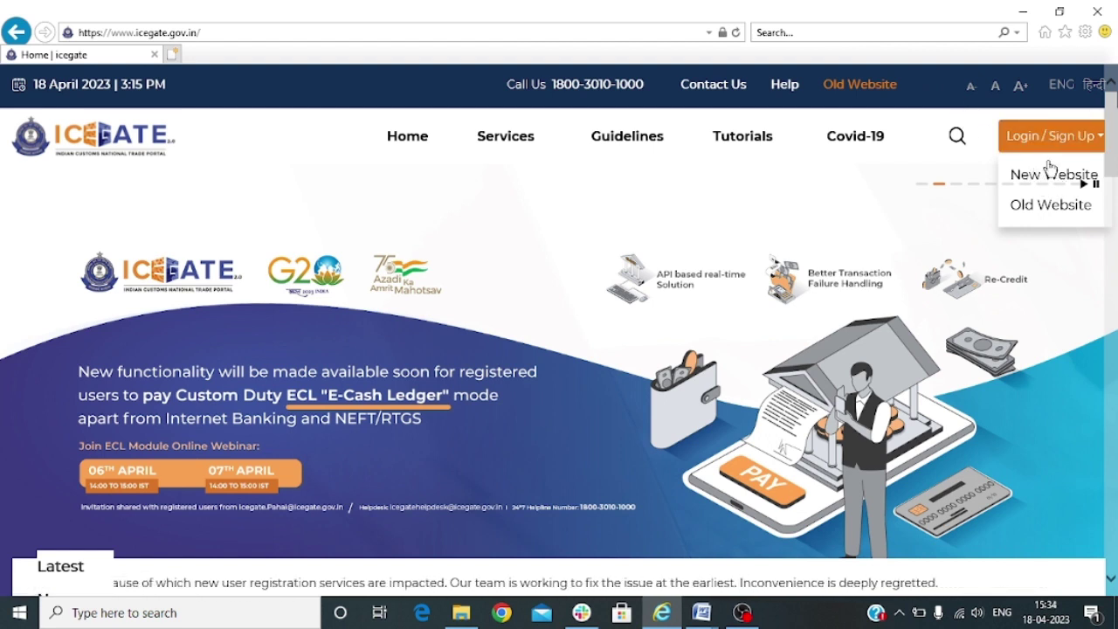
left_click(1050, 172)
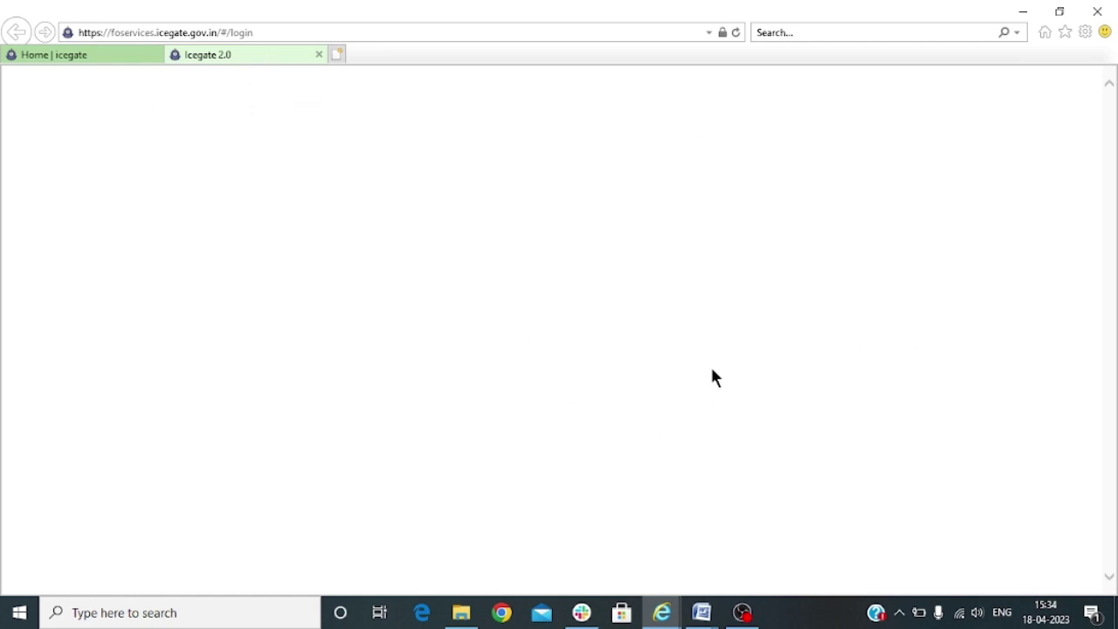
left_click(50, 54)
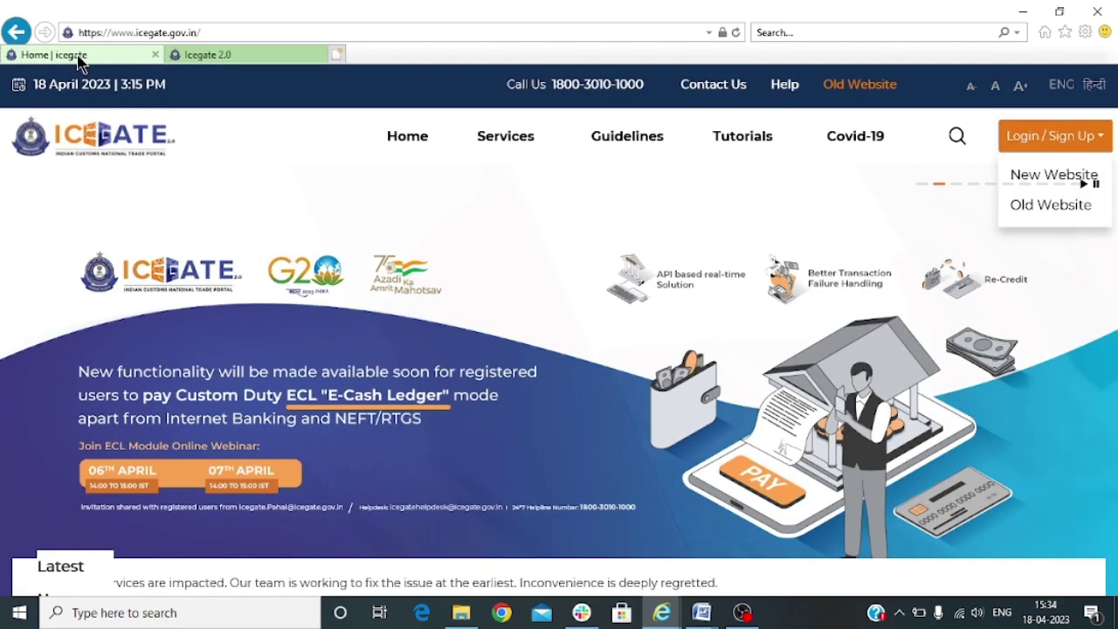
left_click(1035, 210)
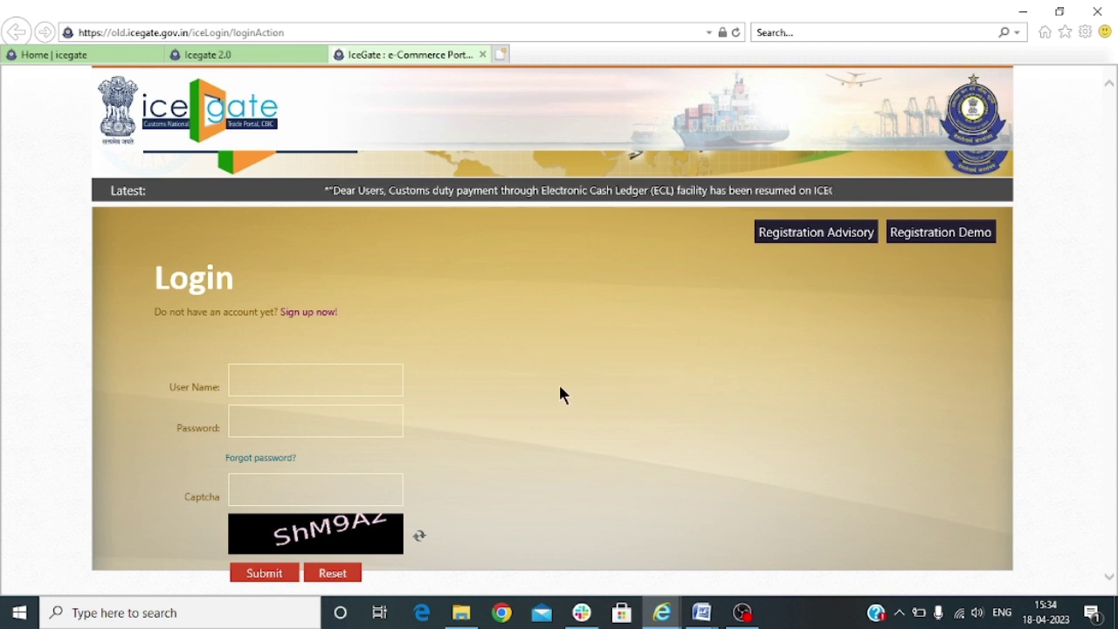
Start a new sign-up, proceed to the registration form and dismiss the browser/Java notice
left_click(305, 318)
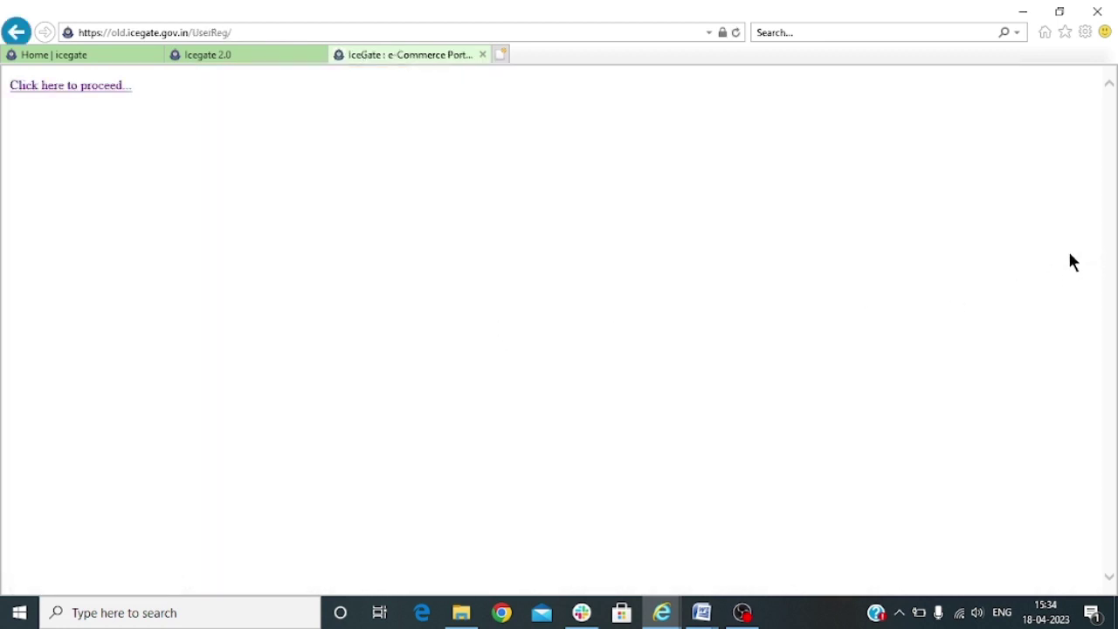
left_click(115, 85)
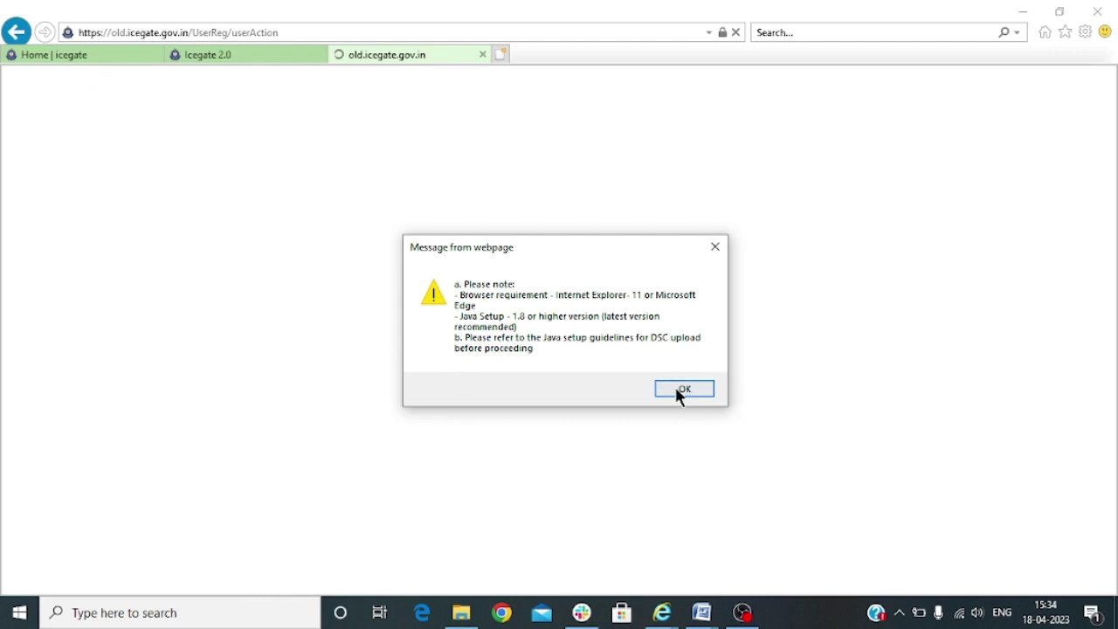
left_click(678, 392)
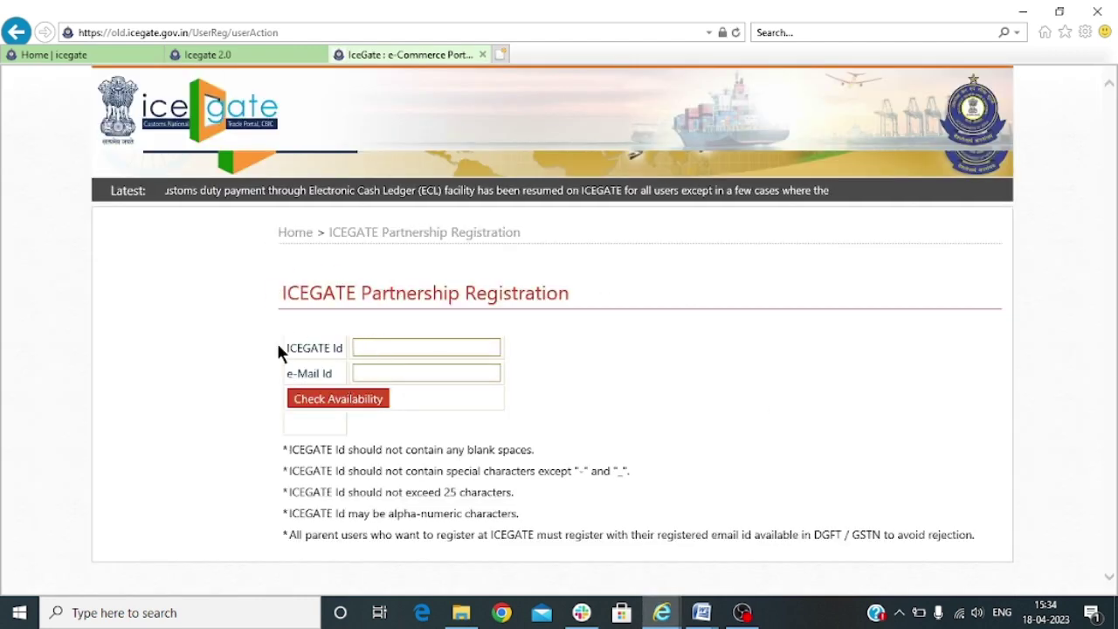
Enter the desired ICEGATE Id and the registrant's e-mail address, then check availability
left_click(356, 349)
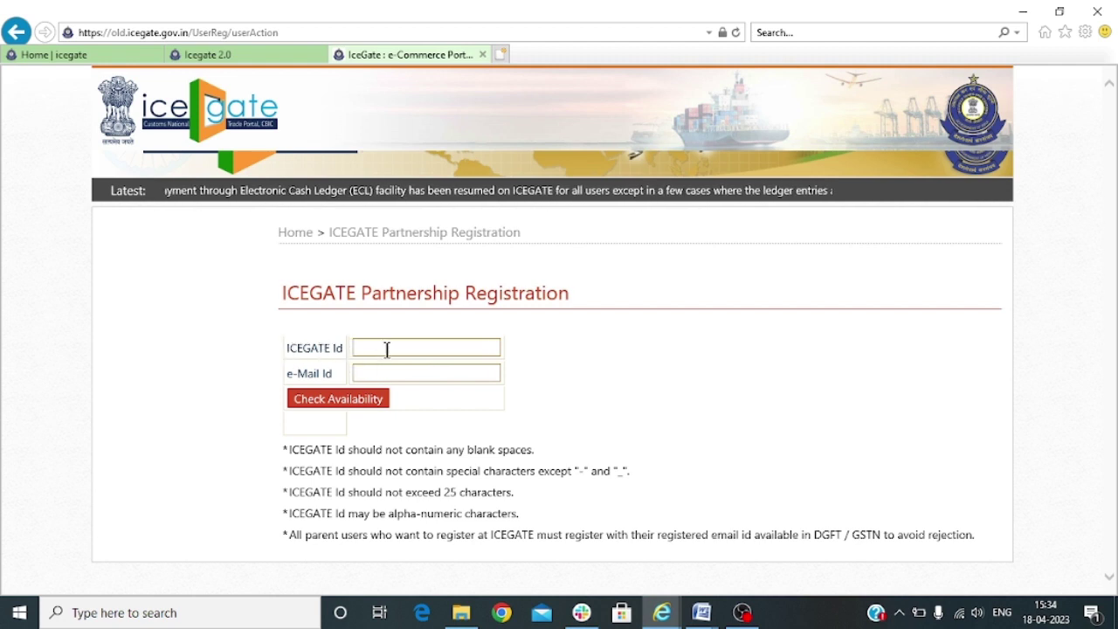
type("RAJEN")
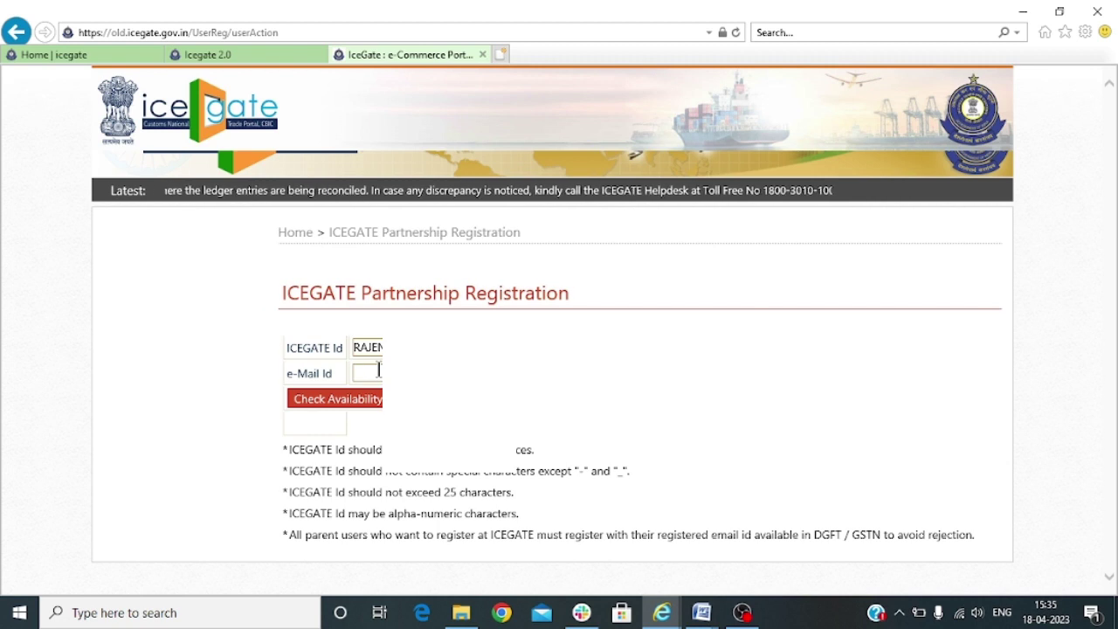
left_click(379, 370)
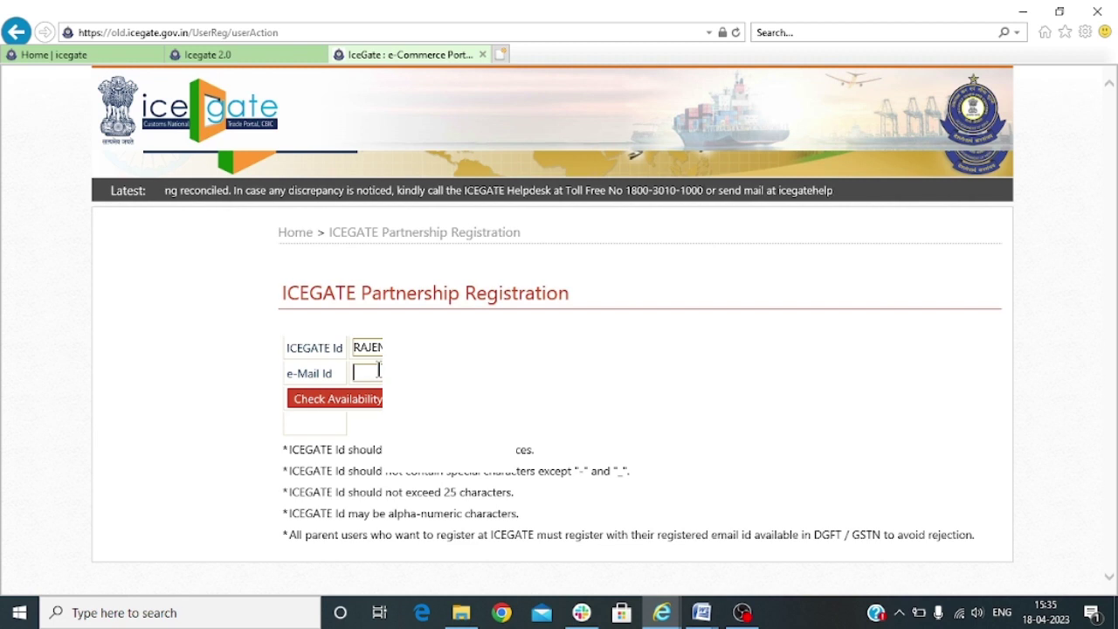
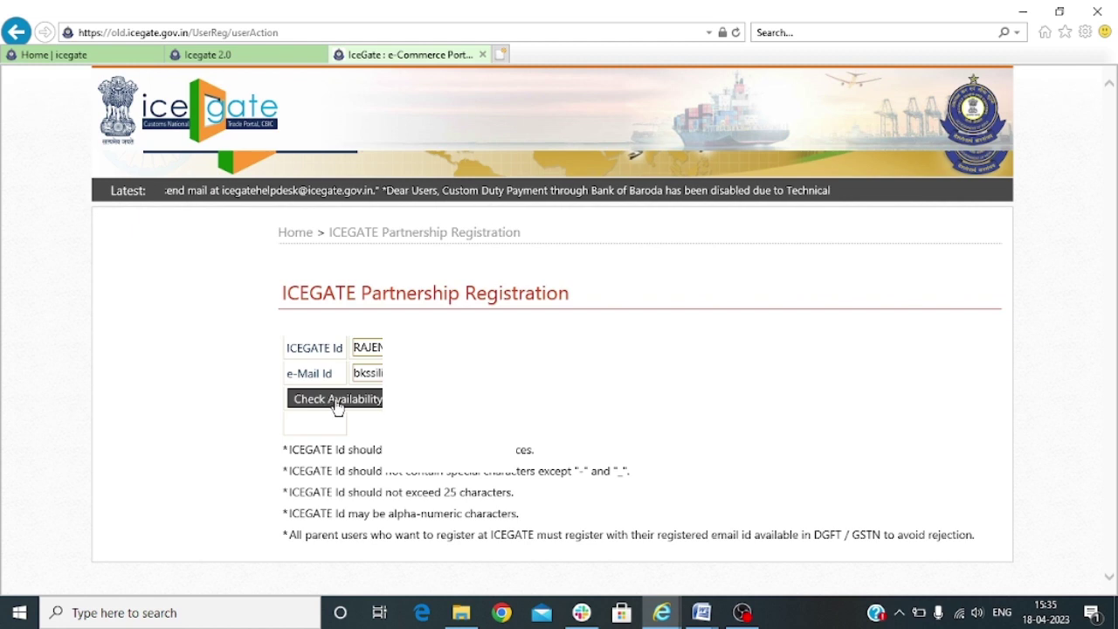
left_click(302, 399)
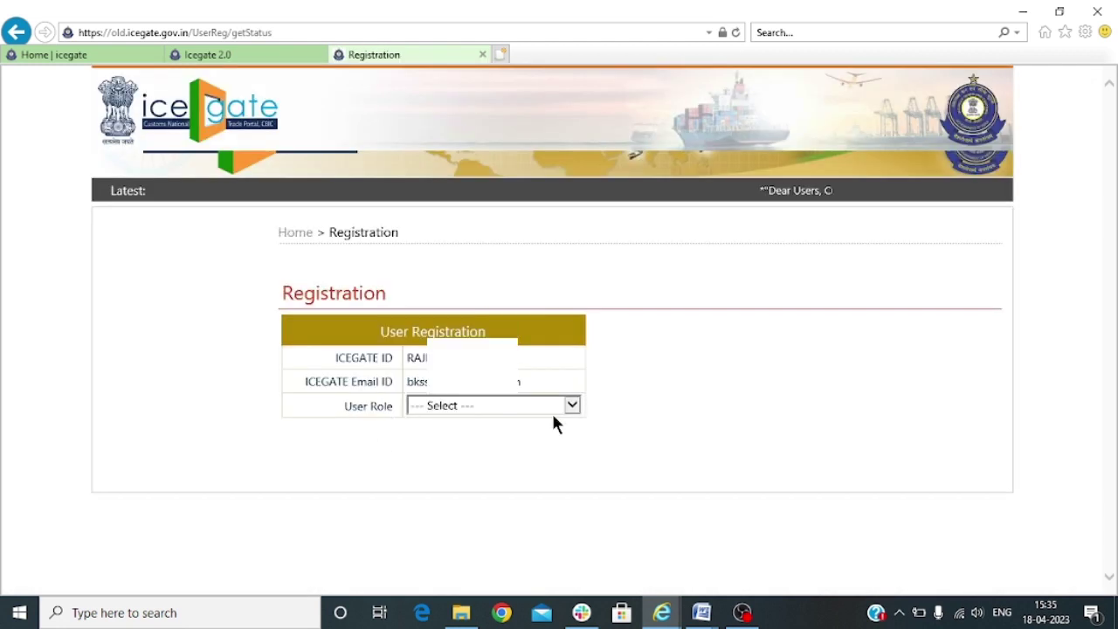
Set User Role to IEC Holders and User Type to IEC Holder, then begin entering the IEC code
left_click(455, 407)
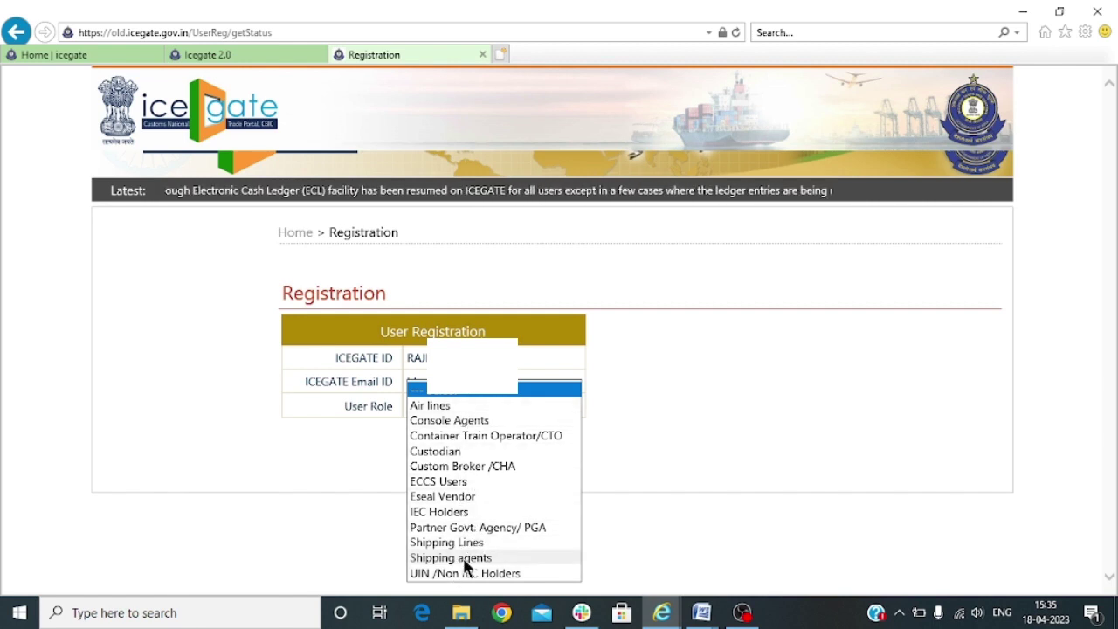
left_click(462, 513)
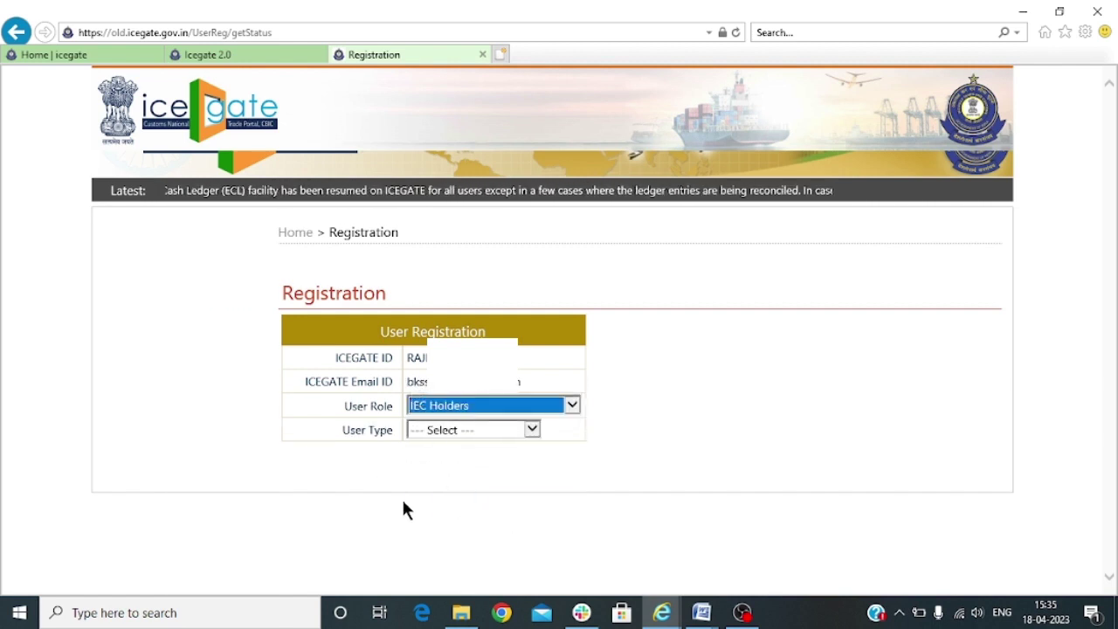
left_click(440, 430)
left_click(444, 447)
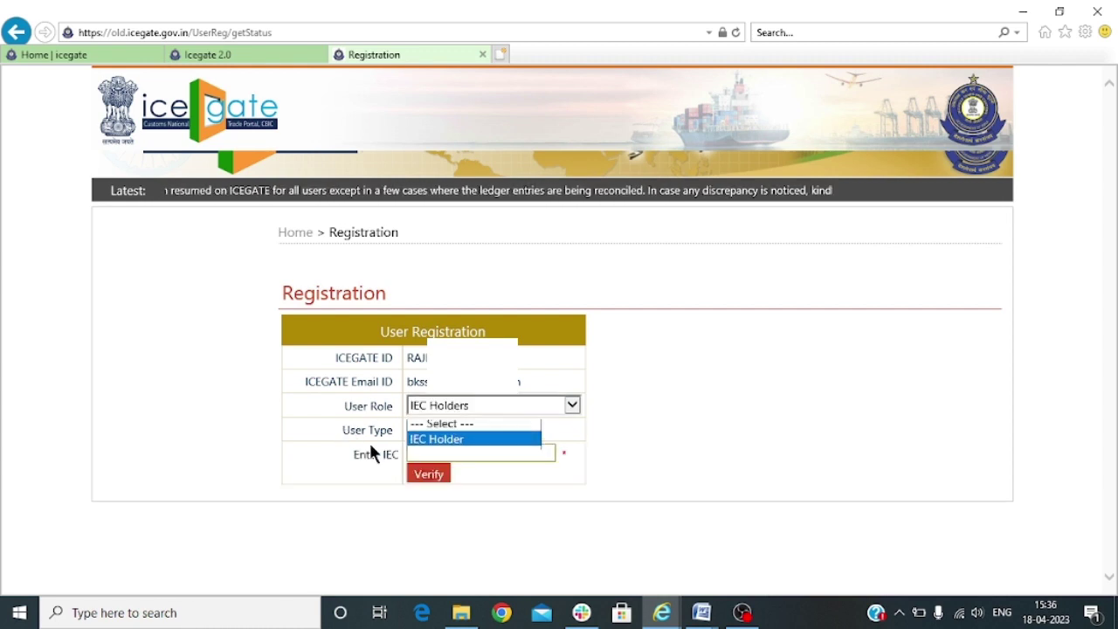
left_click(436, 454)
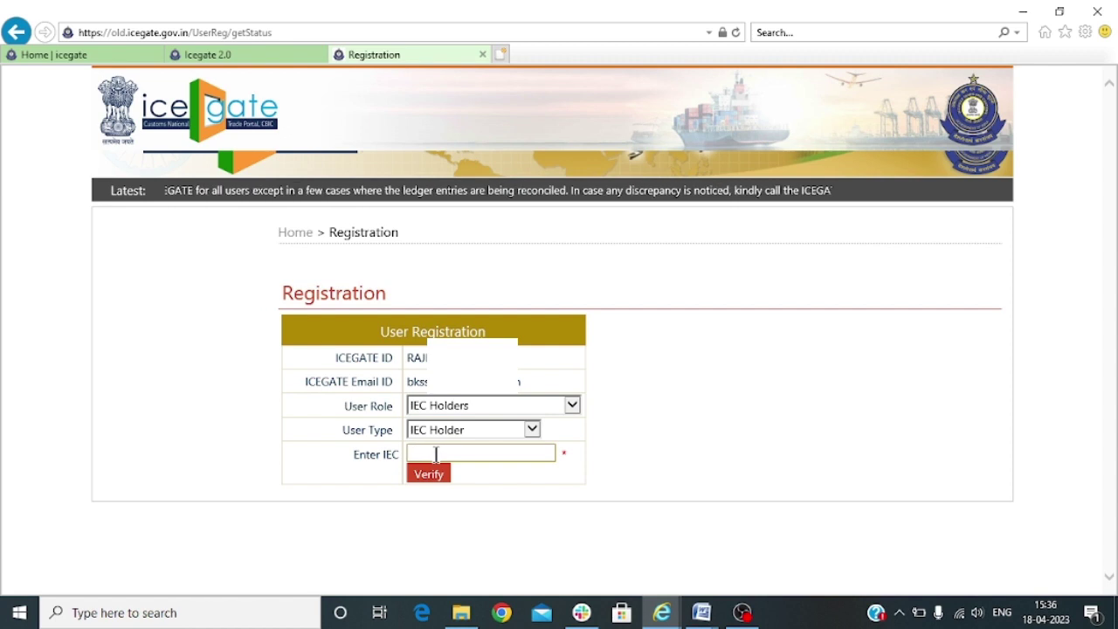
type("AA")
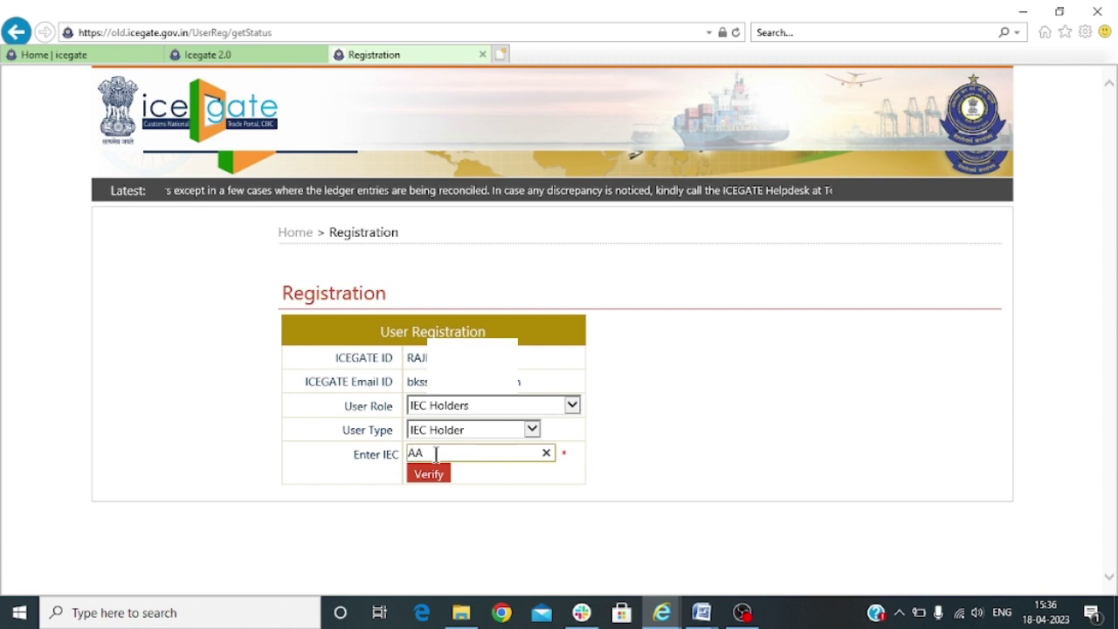
type("T")
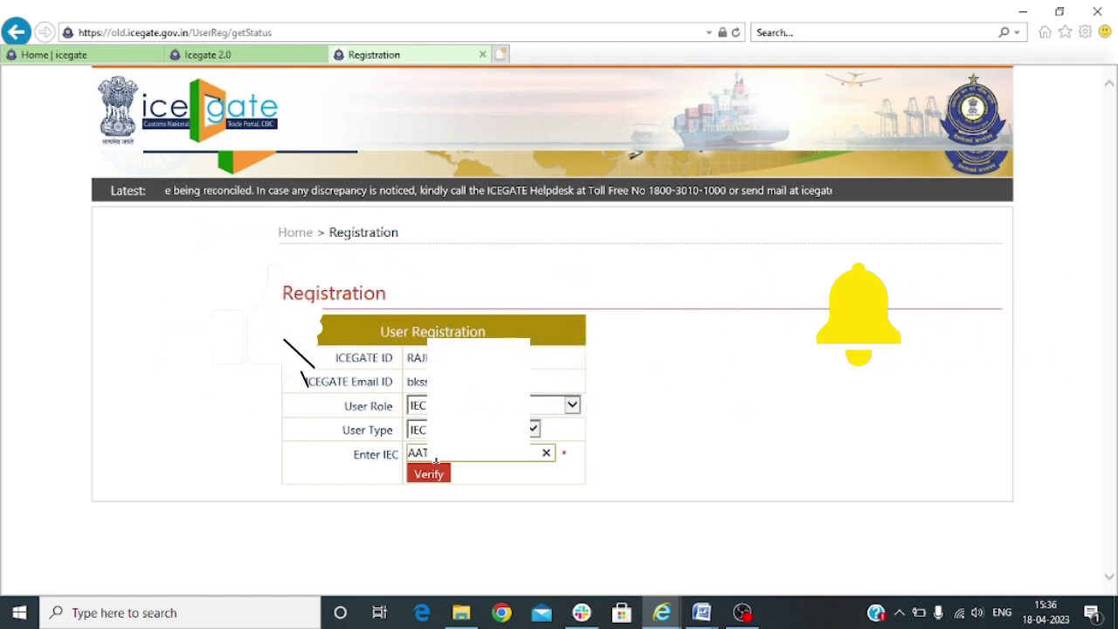
Verify the IEC code, choose LCS Jaigaon (INJIGB) as the customs location and confirm
left_click(431, 477)
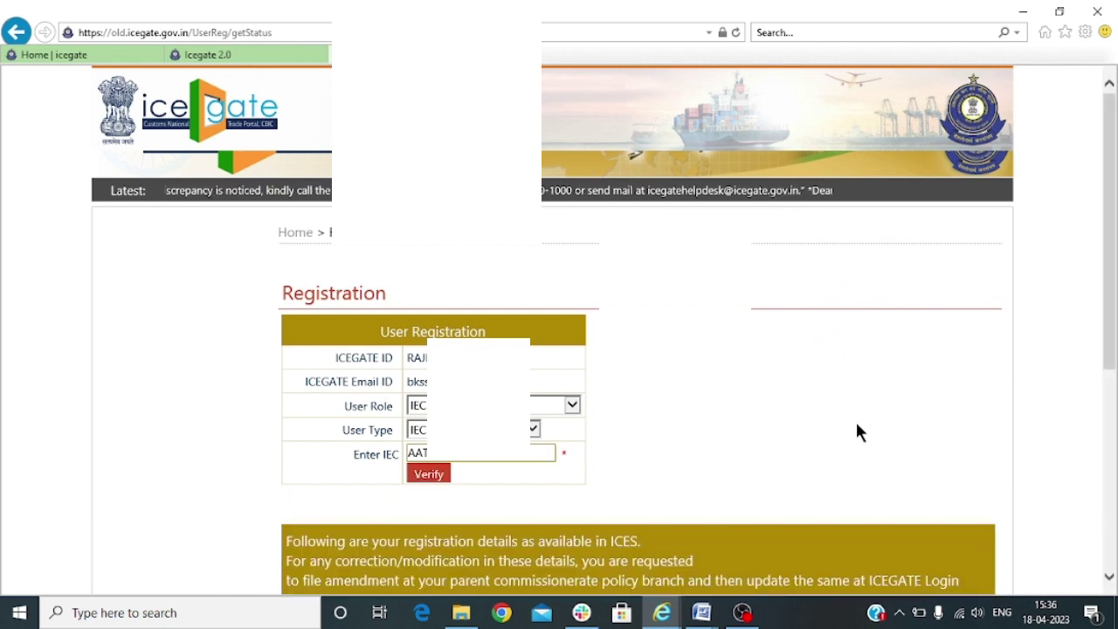
scroll(857, 420, "down", 5)
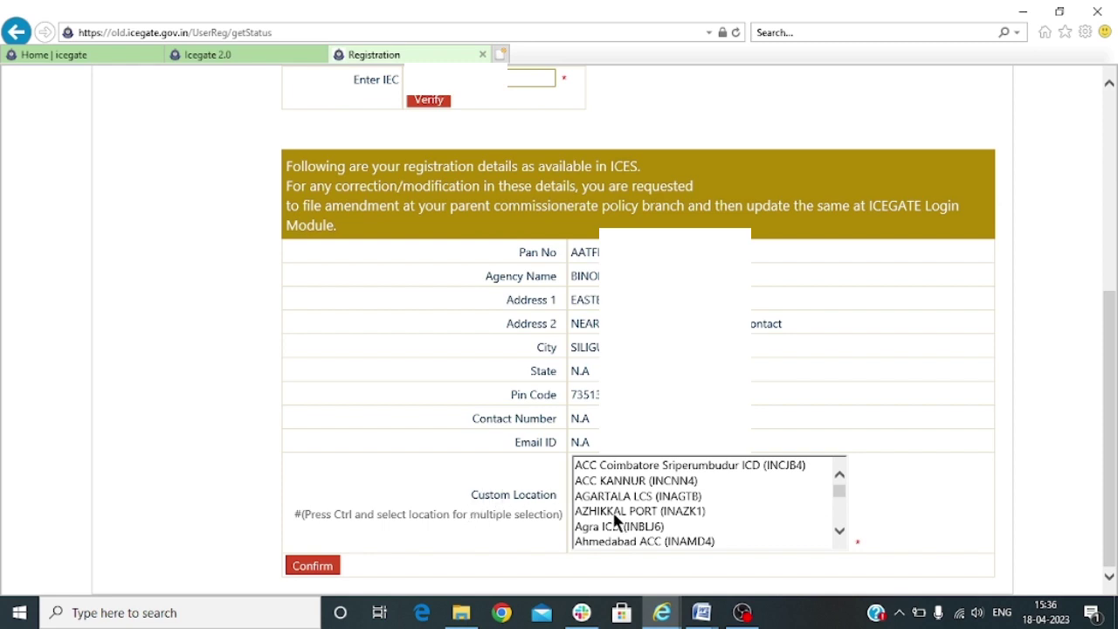
scroll(722, 496, "down", 6)
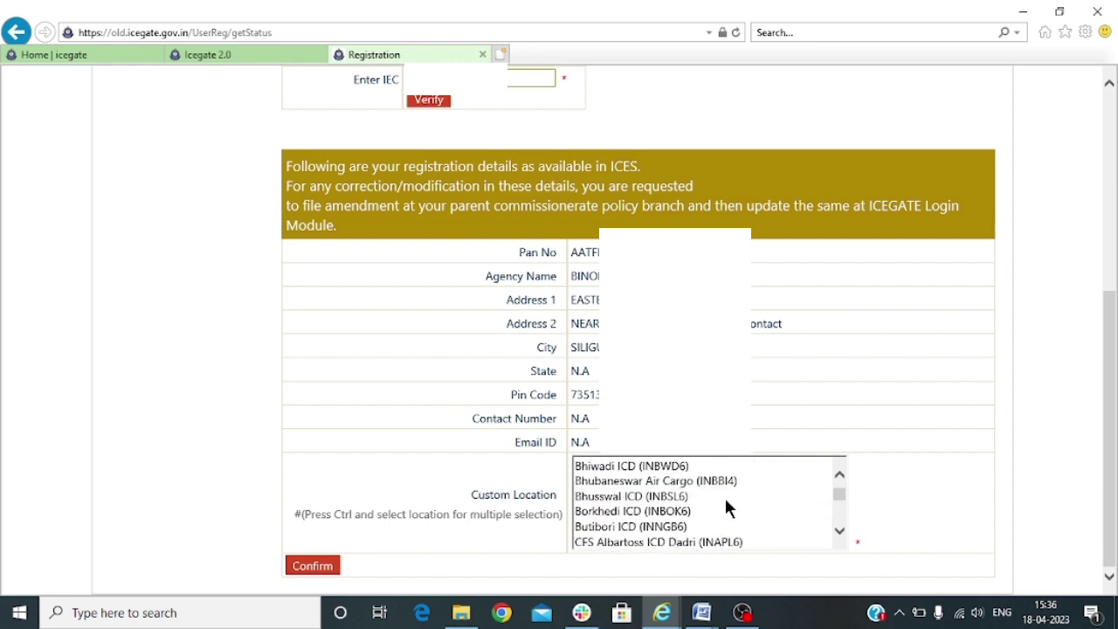
scroll(724, 507, "down", 10)
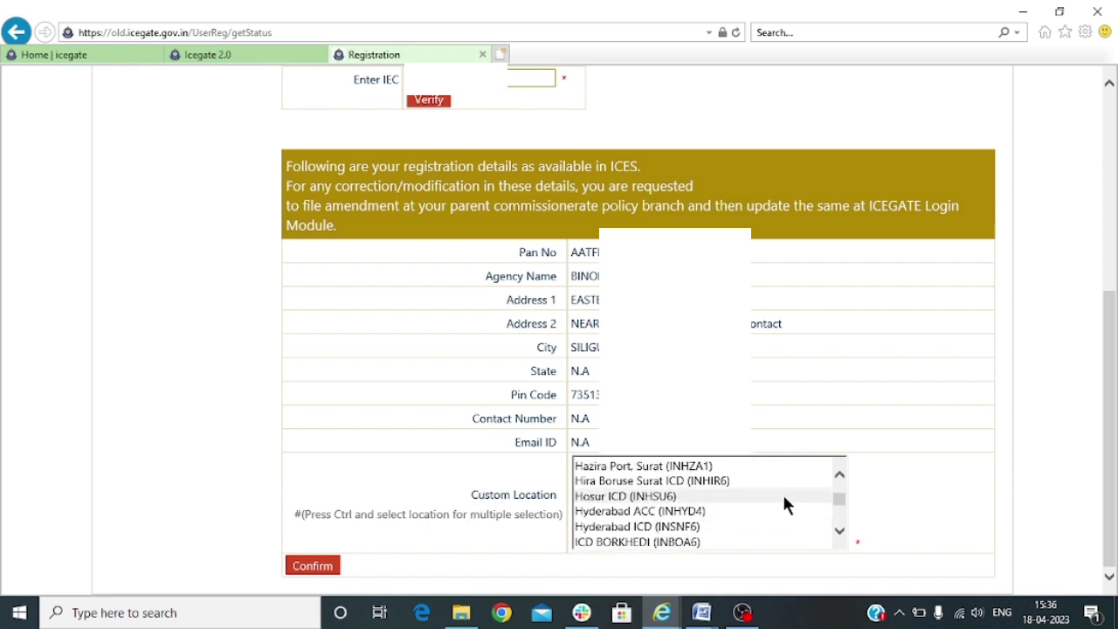
scroll(784, 505, "down", 15)
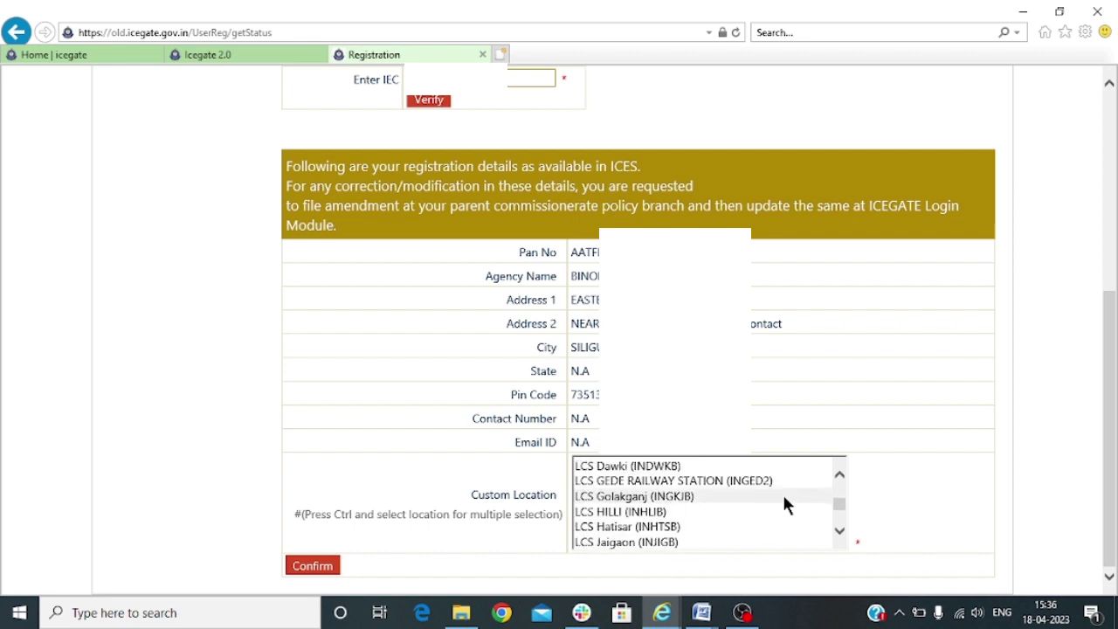
left_click(671, 542)
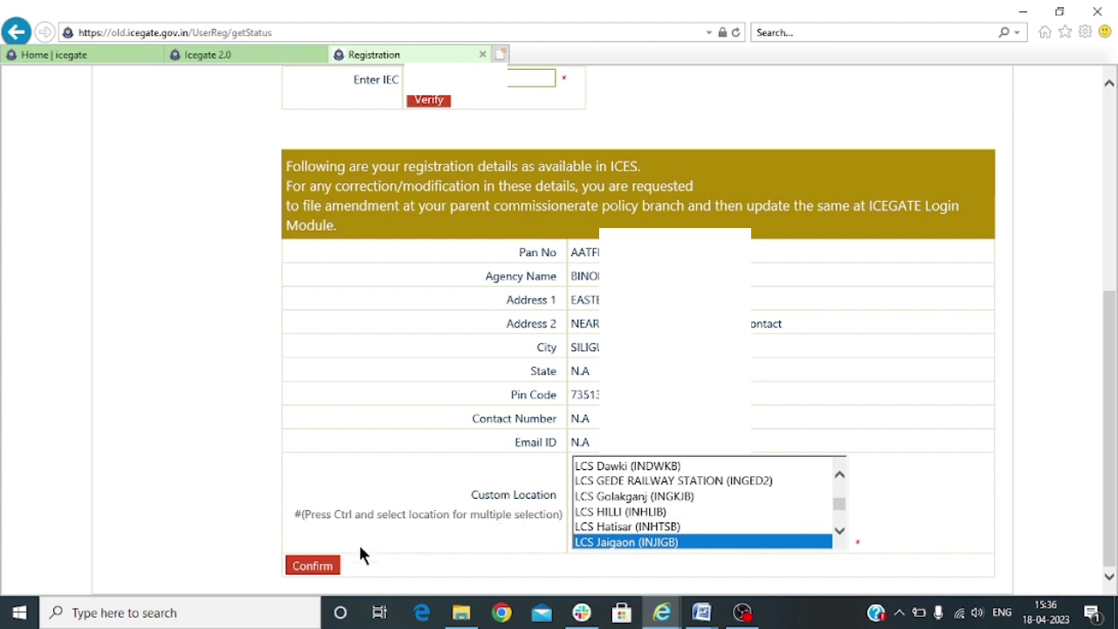
left_click(315, 567)
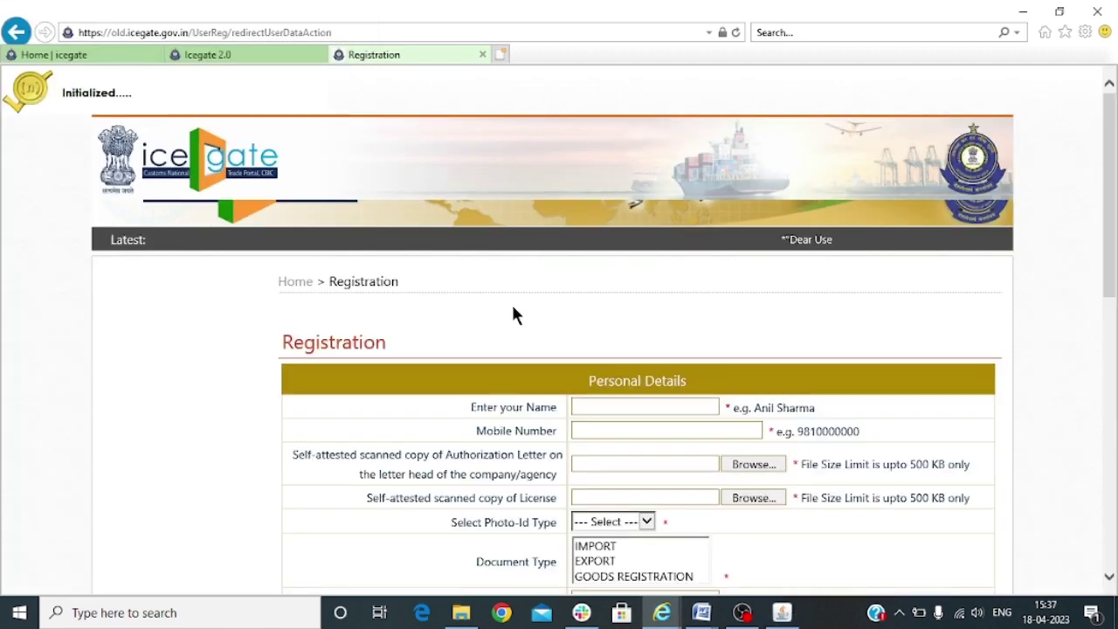
Scroll down to the empty Personal Details form once the page loads
scroll(513, 314, "down", 3)
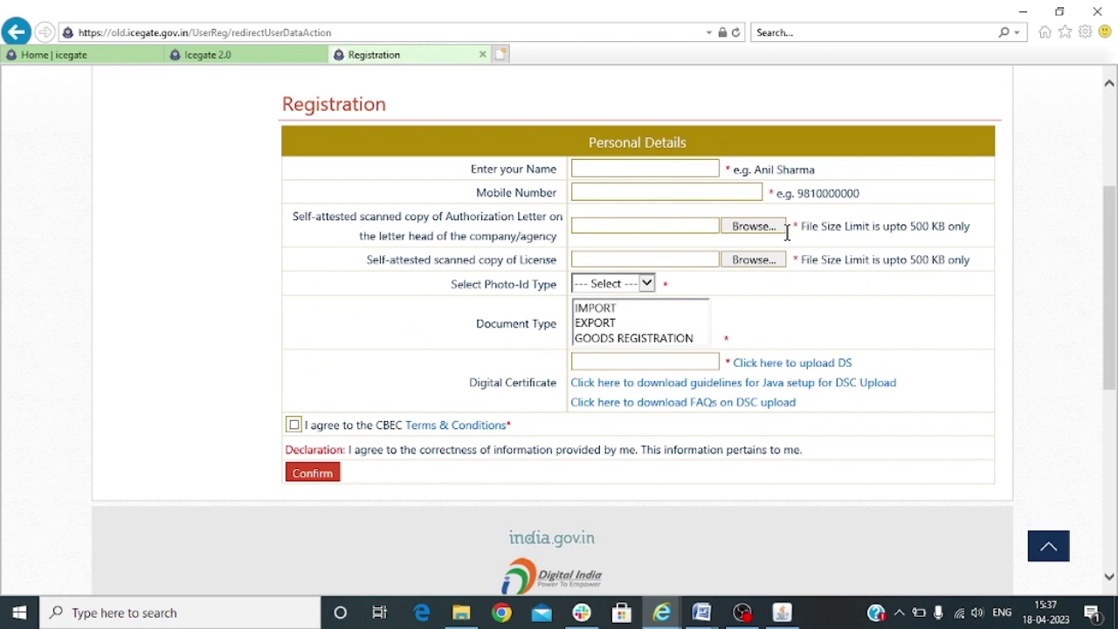
Fill in the applicant's name and mobile number on the Personal Details form
left_click(604, 170)
type("RA")
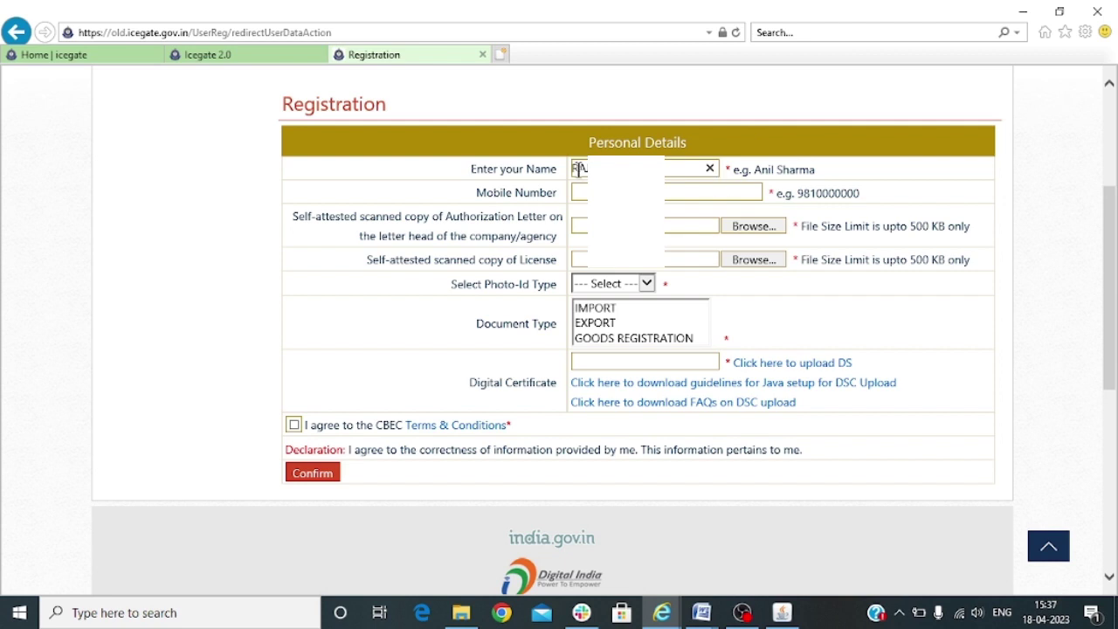
left_click(708, 192)
type("782")
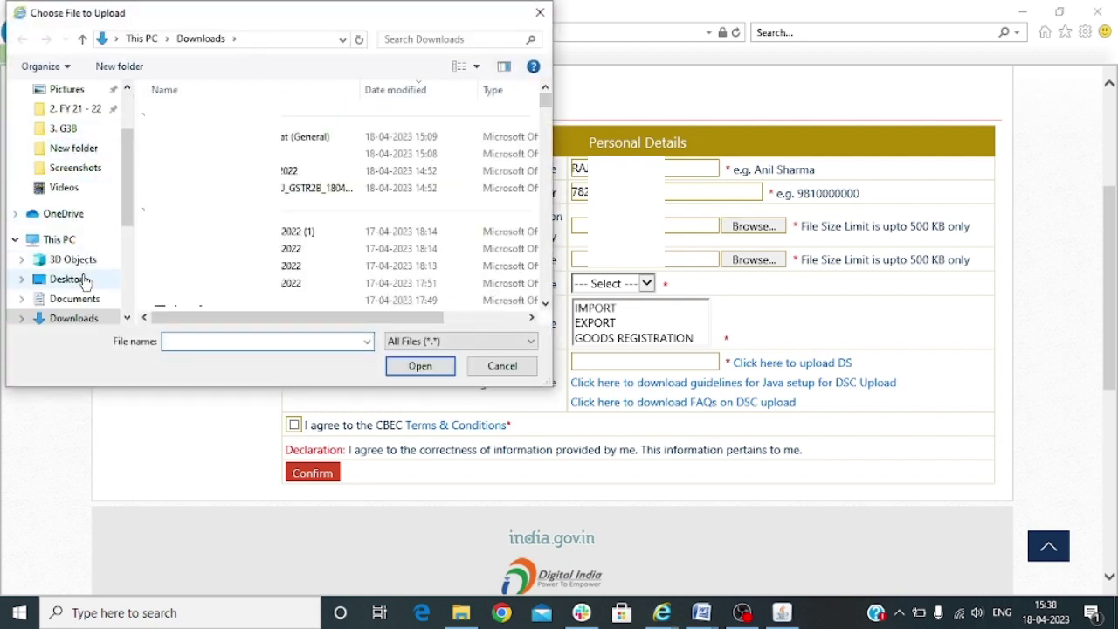
Attach BR from Desktop > New folder as the authorization letter and IEC Code as the licence copy
left_click(69, 279)
double_click(289, 182)
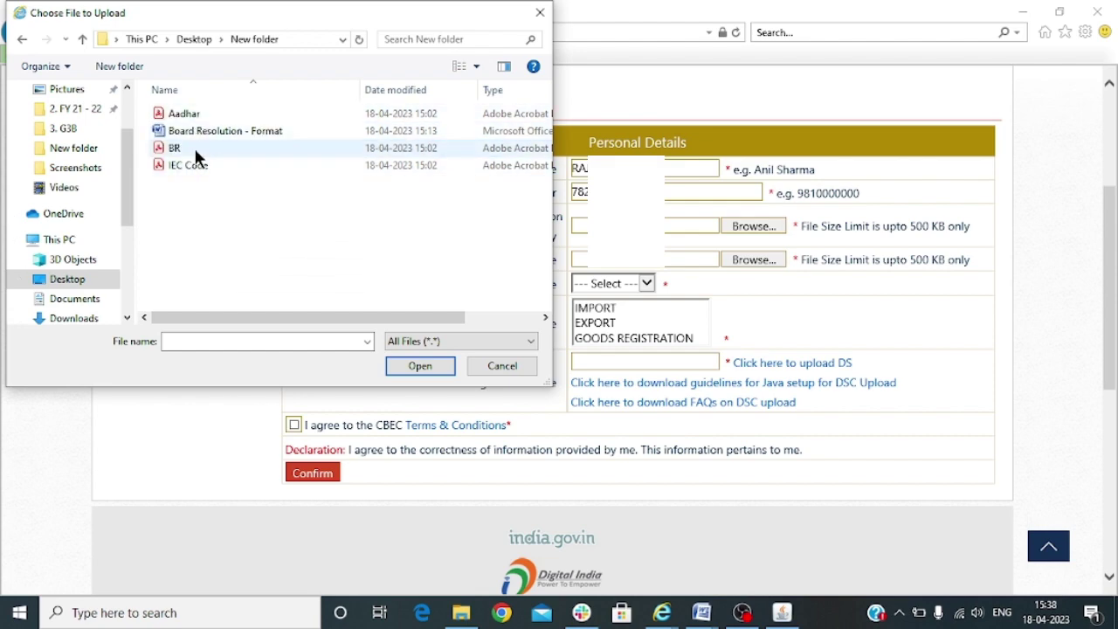
double_click(195, 148)
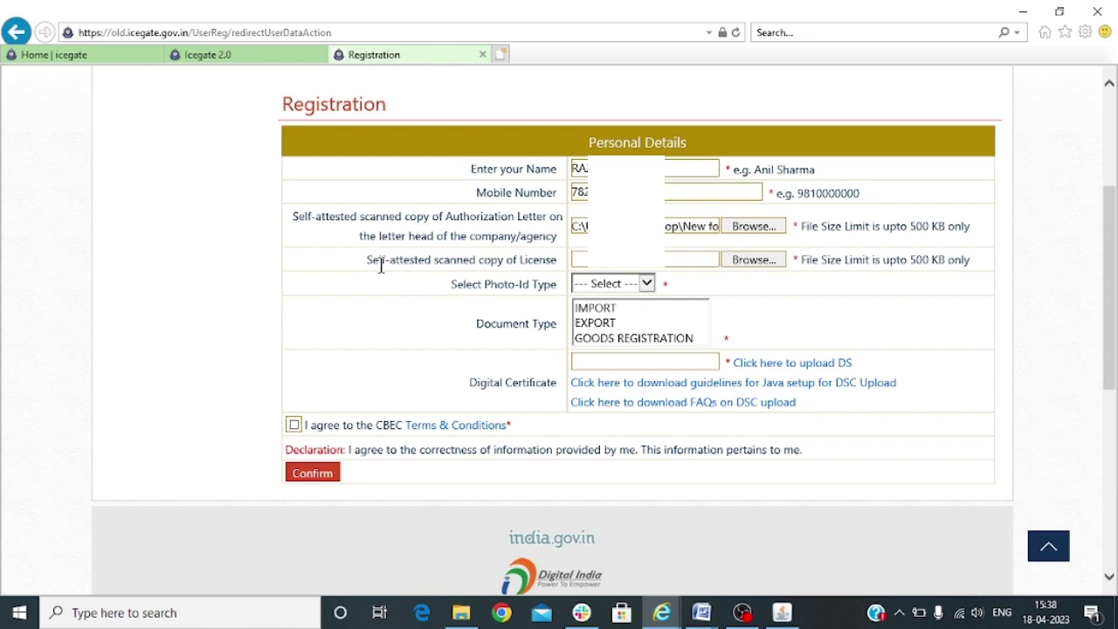
left_click(742, 259)
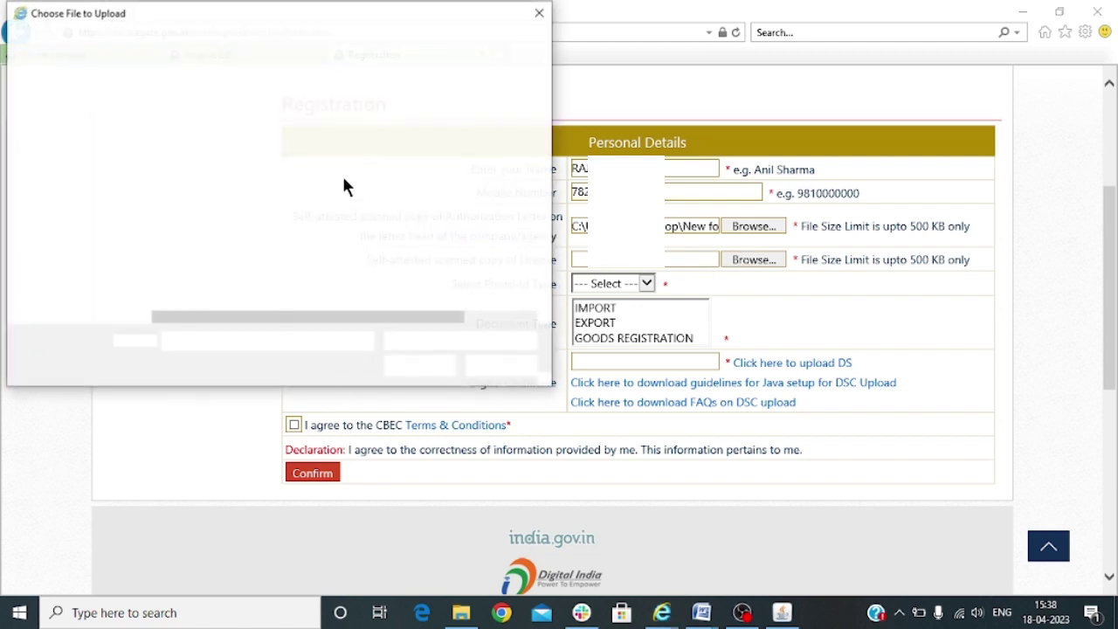
double_click(208, 167)
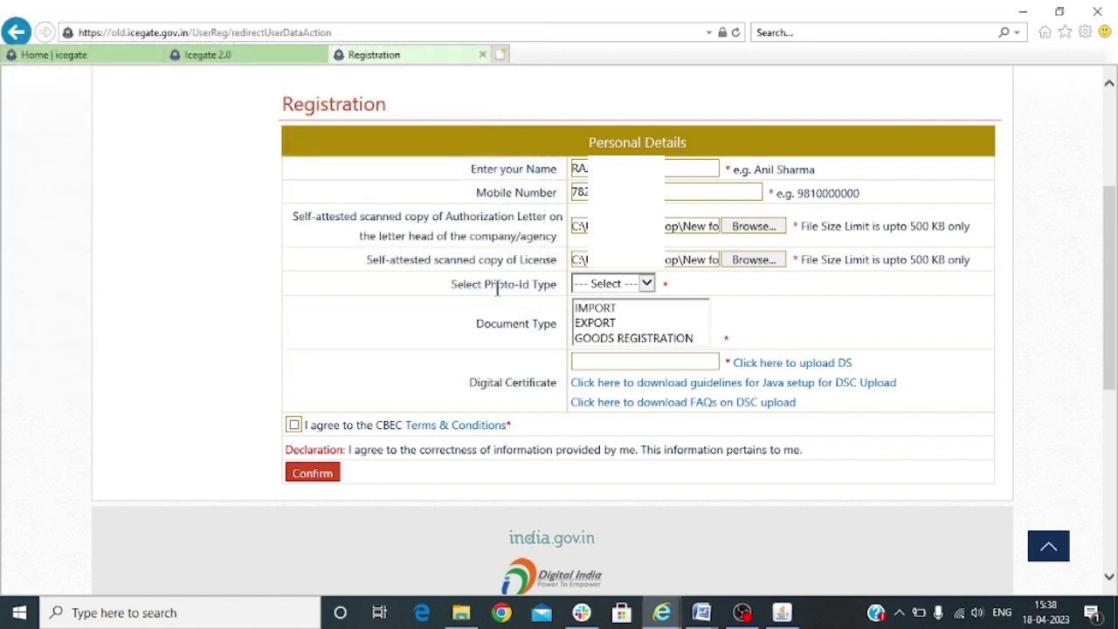
left_click(609, 286)
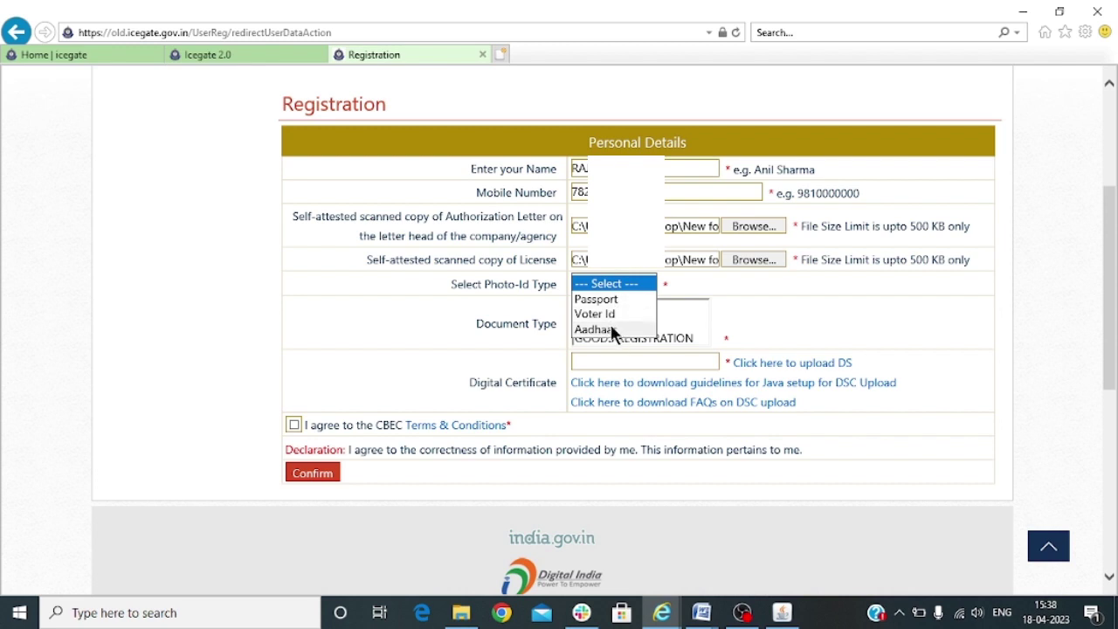
Choose Aadhaar as photo-ID, attach the Aadhar file, enter the Aadhaar number, and select EXPORT
left_click(584, 331)
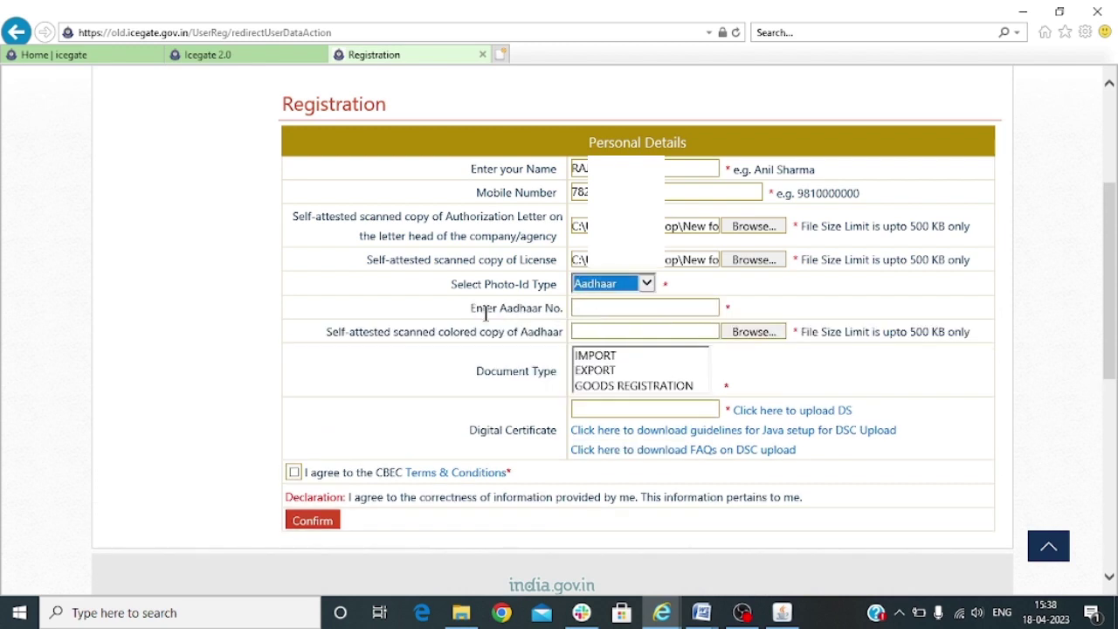
left_click(600, 310)
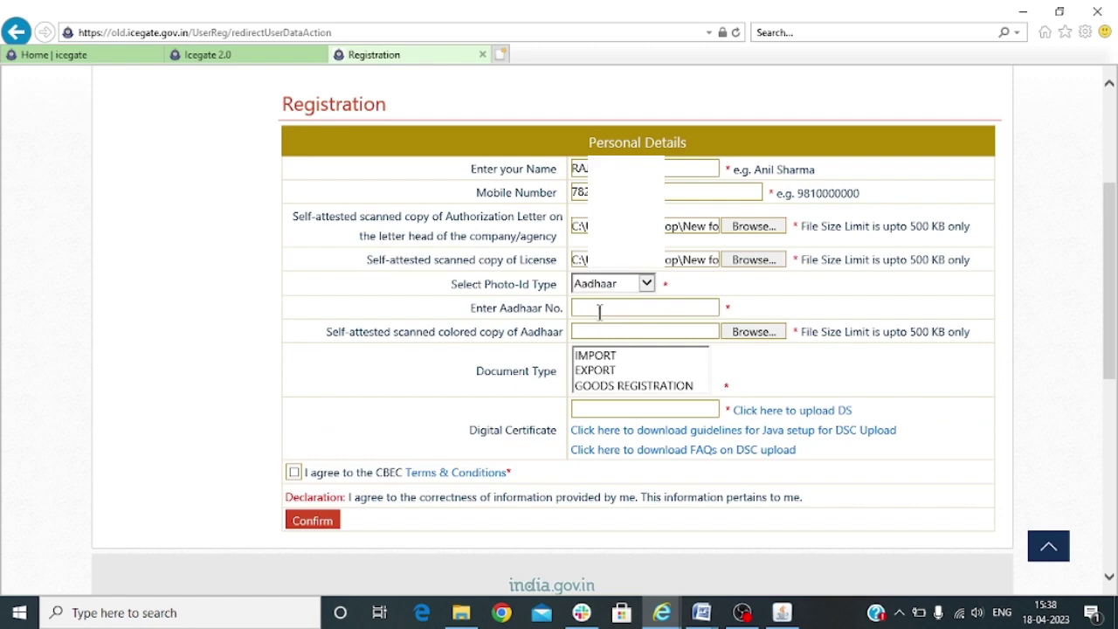
left_click_drag(324, 334, 461, 329)
left_click(552, 347)
left_click(750, 332)
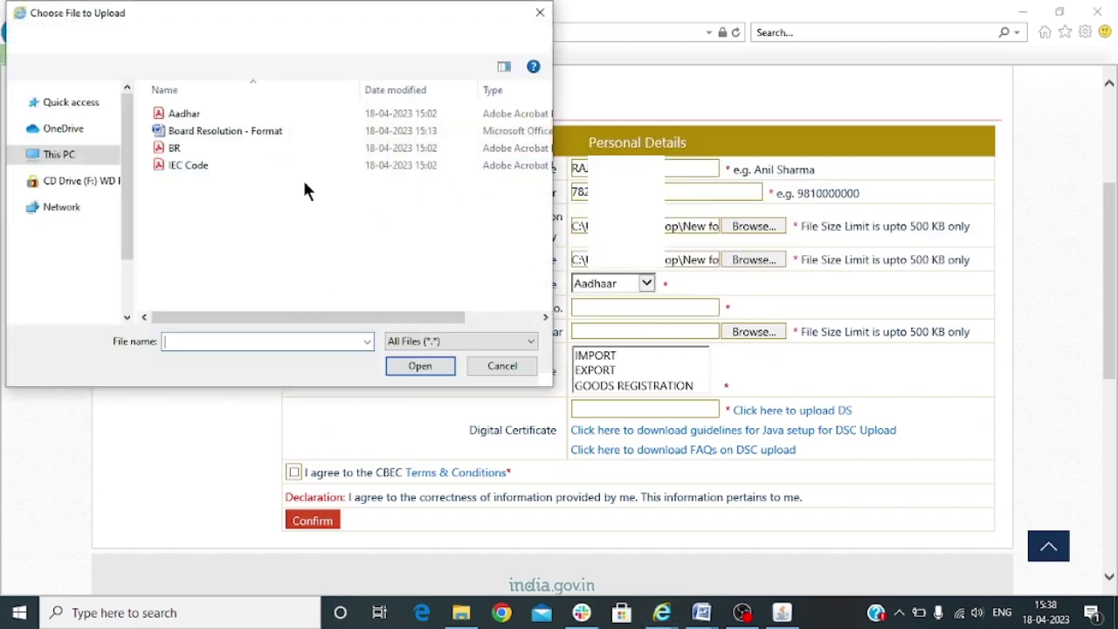
double_click(221, 113)
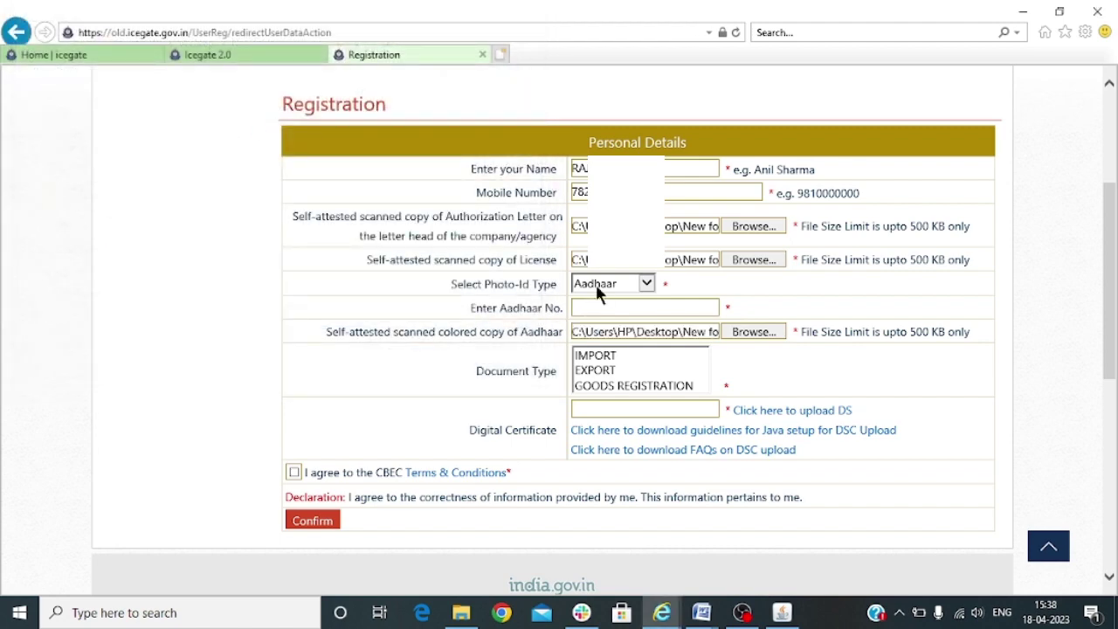
left_click(933, 379)
left_click(602, 371)
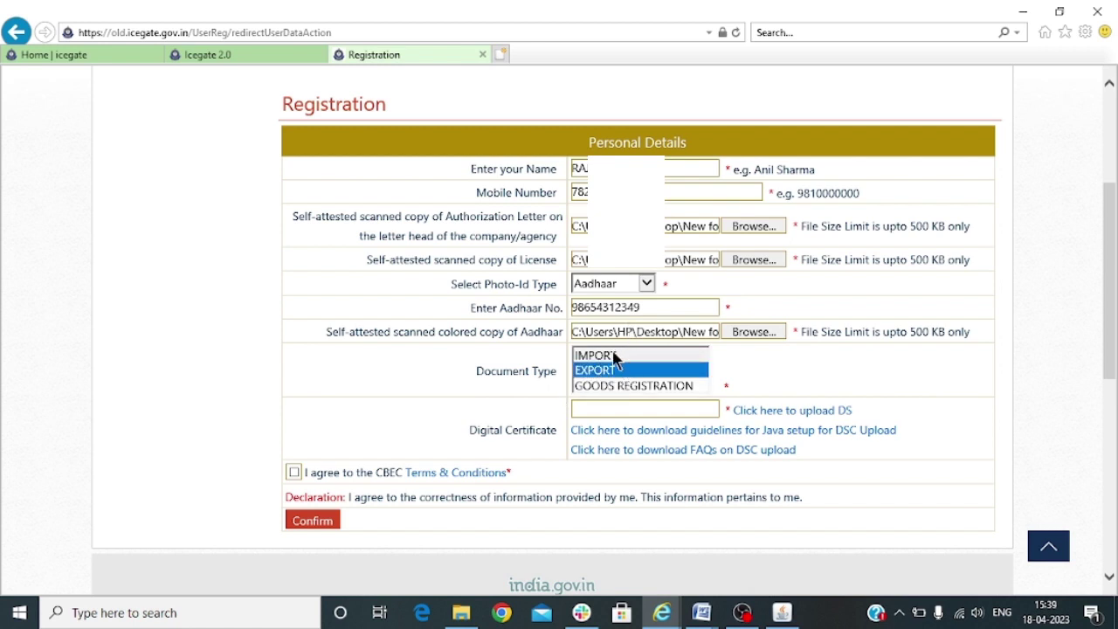
Add IMPORT and GOODS REGISTRATION to the already selected EXPORT document type
left_click(602, 356, "ctrl")
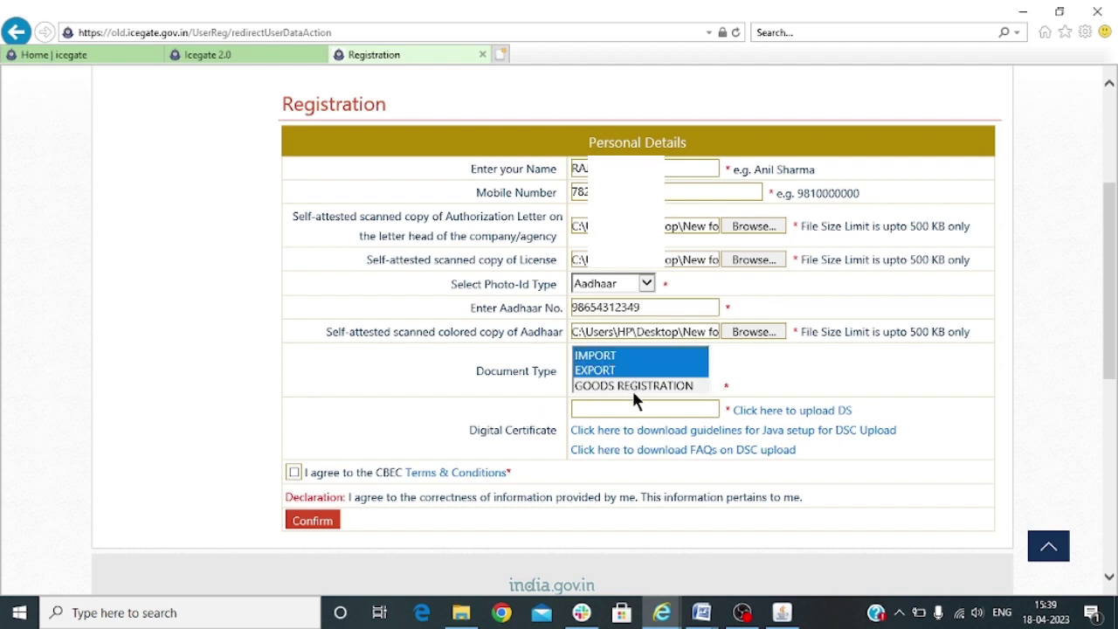
left_click(659, 386, "ctrl")
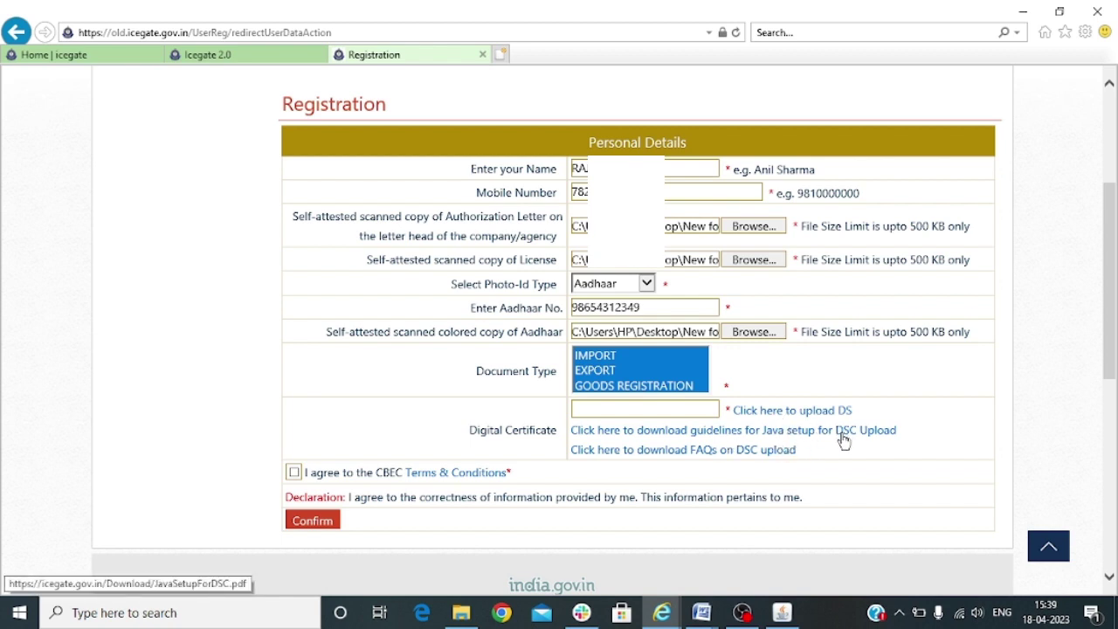
Verify the signer's digital signature certificate with its PIN so its serial number fills Digital Certificate
left_click(768, 412)
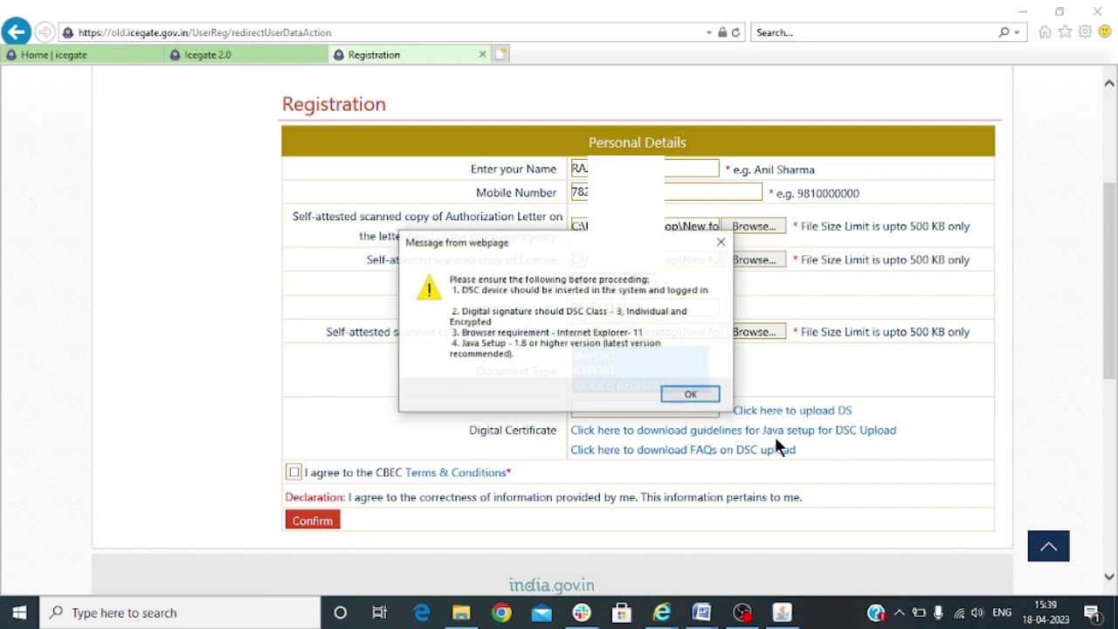
left_click(705, 403)
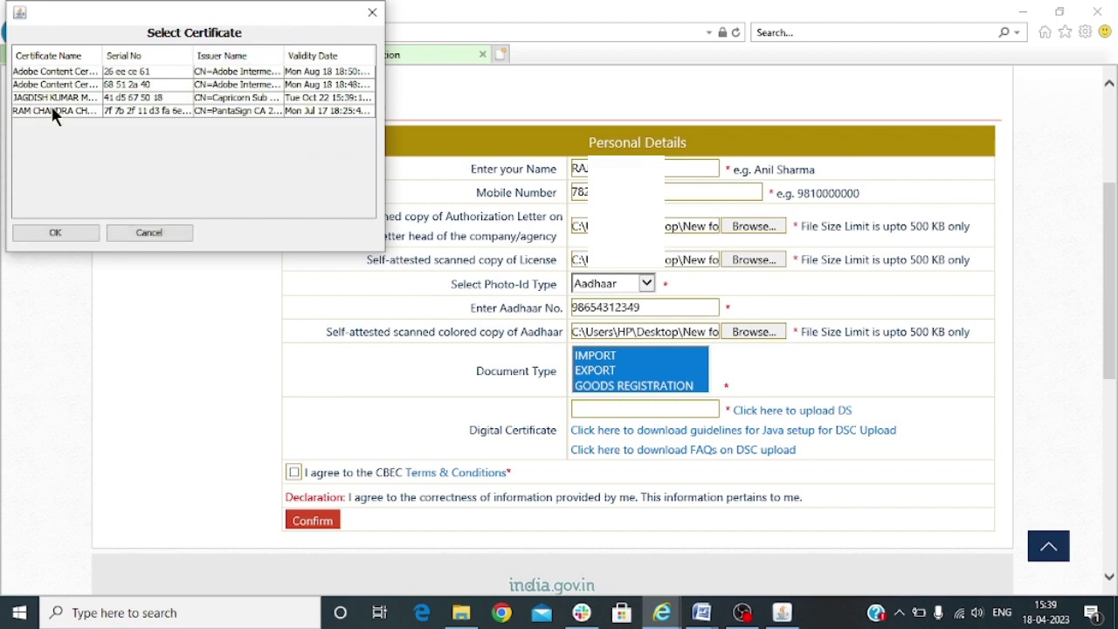
left_click(60, 98)
left_click(92, 233)
type("******")
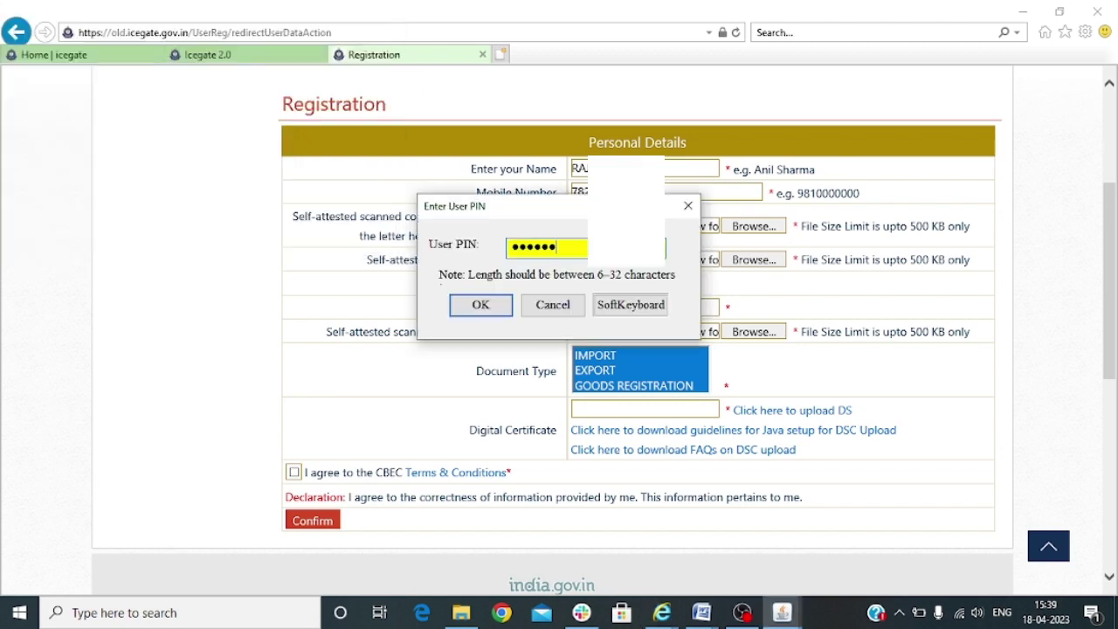
type("**")
key("Return")
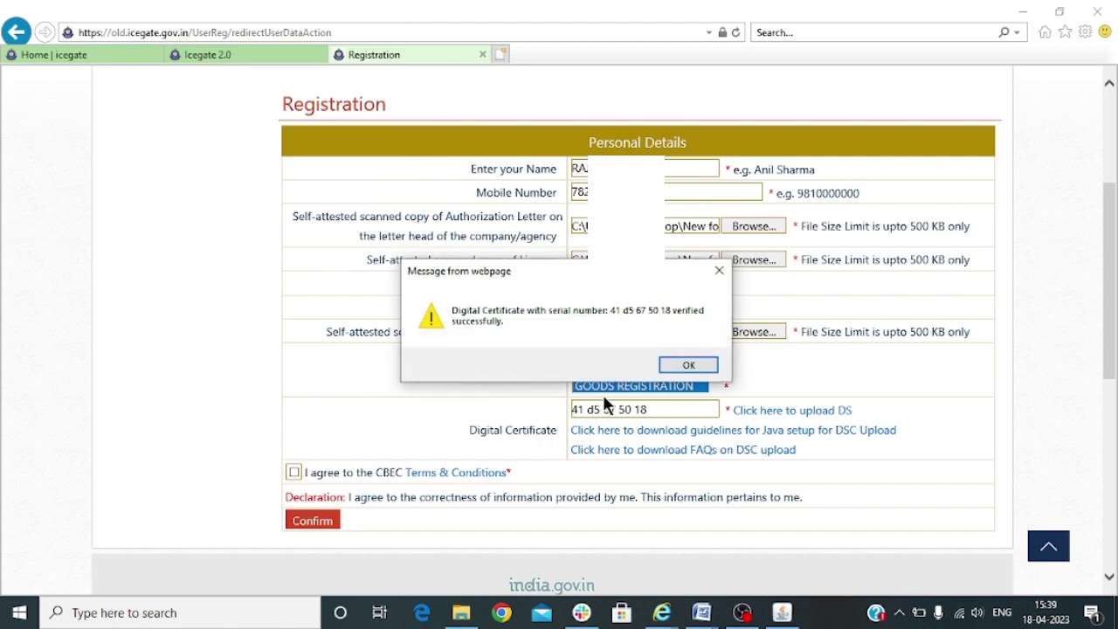
left_click(689, 364)
scroll(559, 305, "down", 3)
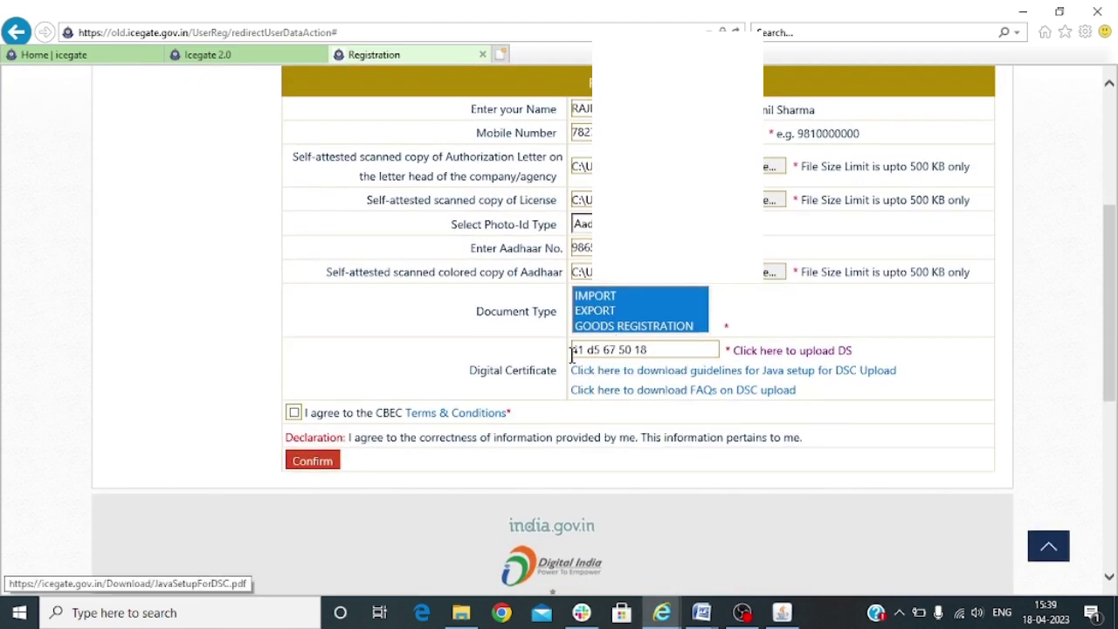
Tick the 'I agree to the CBEC Terms & Conditions' checkbox
left_click(293, 412)
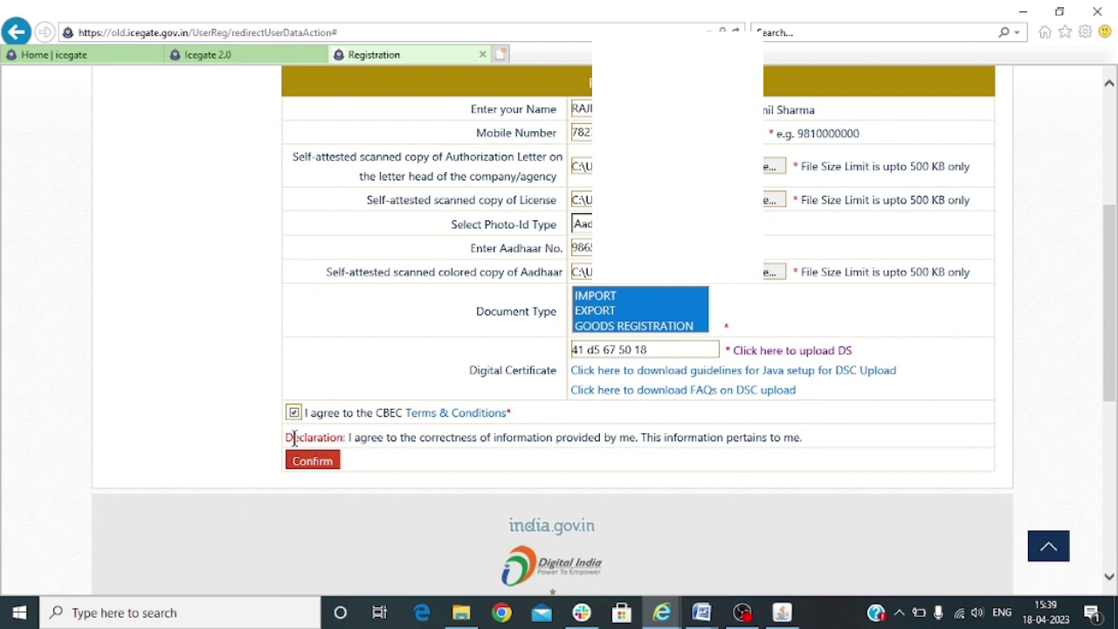